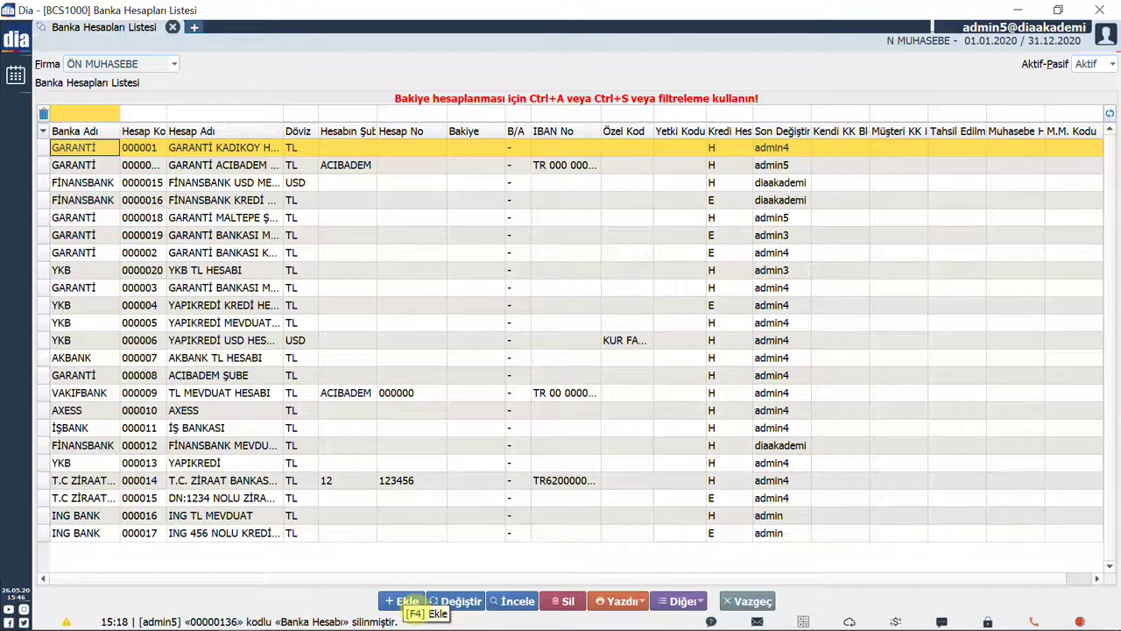
# Start a new GARANTİ bank account named 'XXX NOLU KREDİ HESABI'.
pyautogui.click(405, 602)
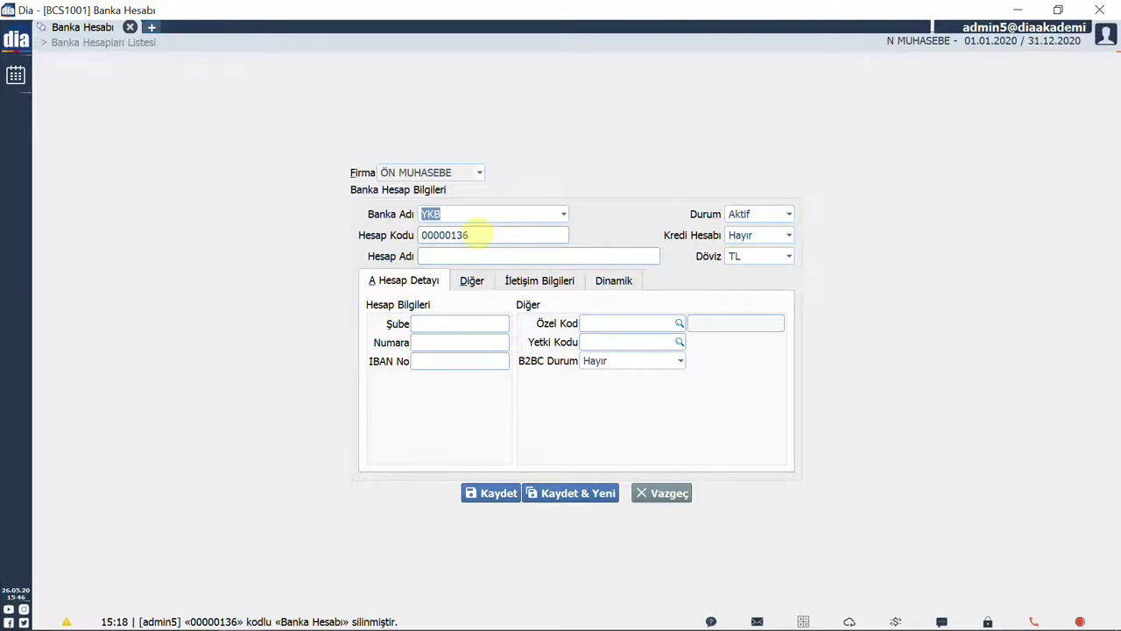
pyautogui.click(470, 219)
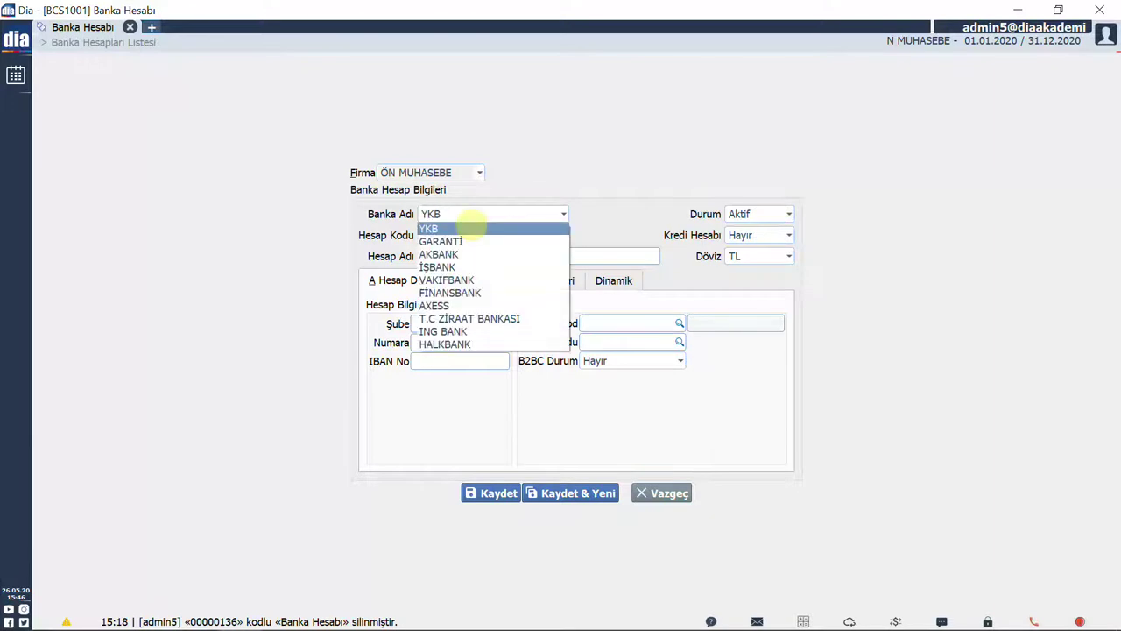
pyautogui.click(477, 242)
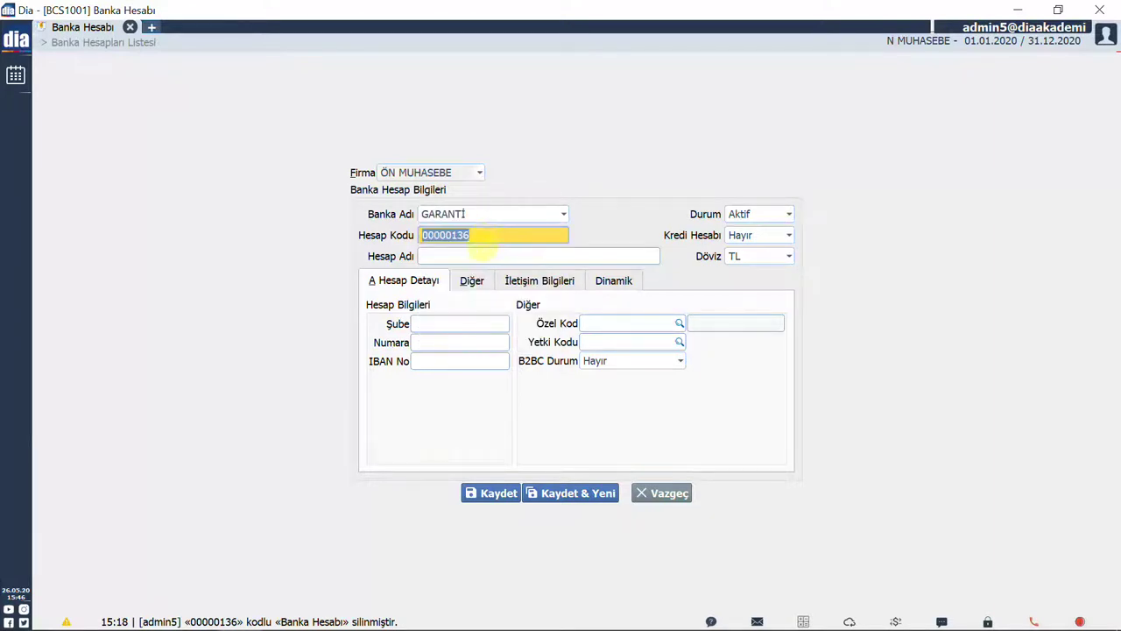
pyautogui.click(464, 256)
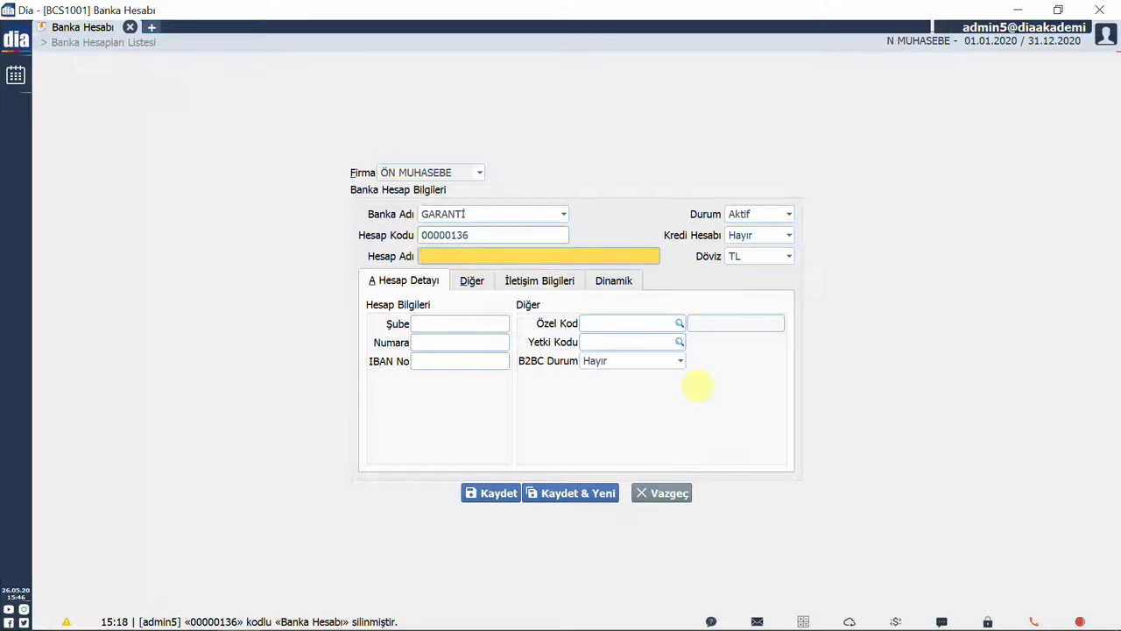
pyautogui.write('XXX NOLU KREDİ HESABI')
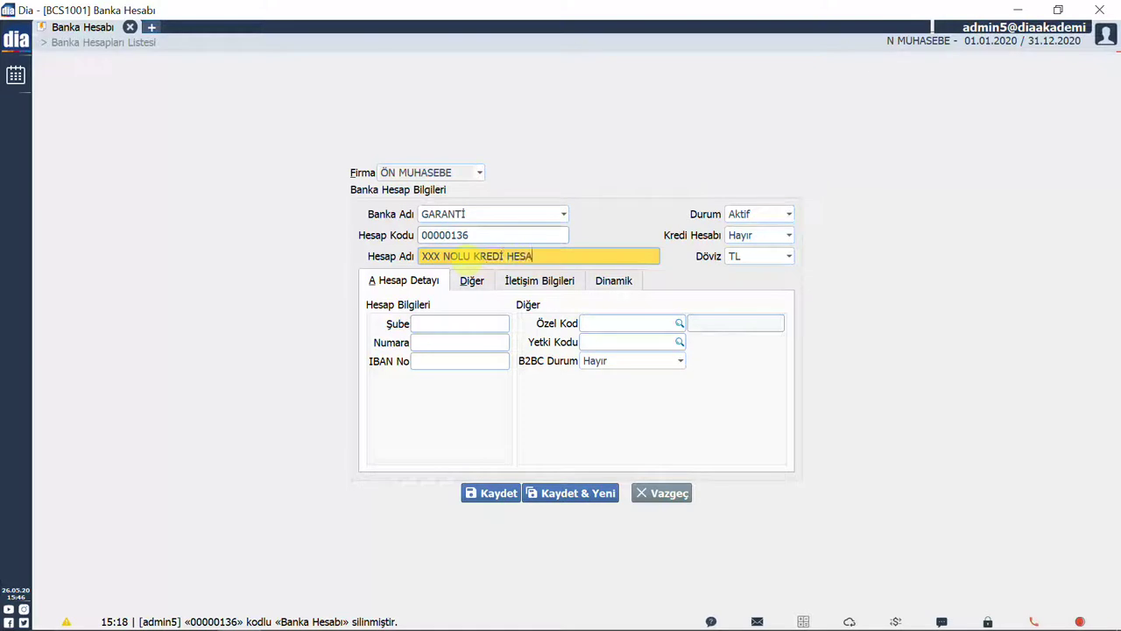
pyautogui.press('Tab')
# Keep the status Aktif, mark it as a credit account in TL, and save it.
pyautogui.hotkey('alt', 'Down')
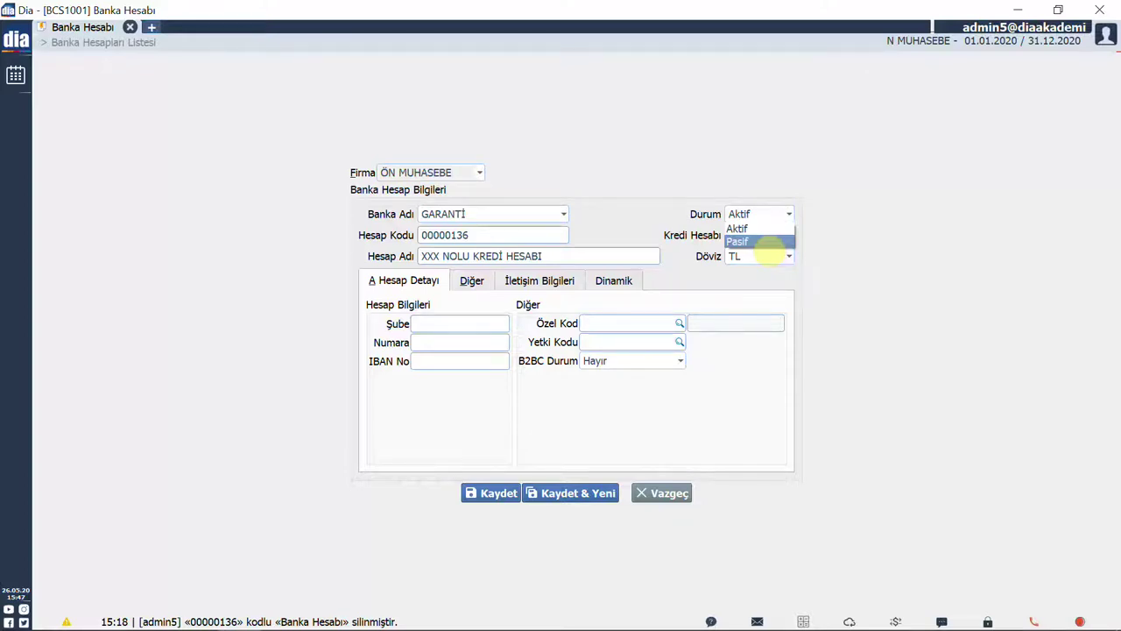
pyautogui.press('Escape')
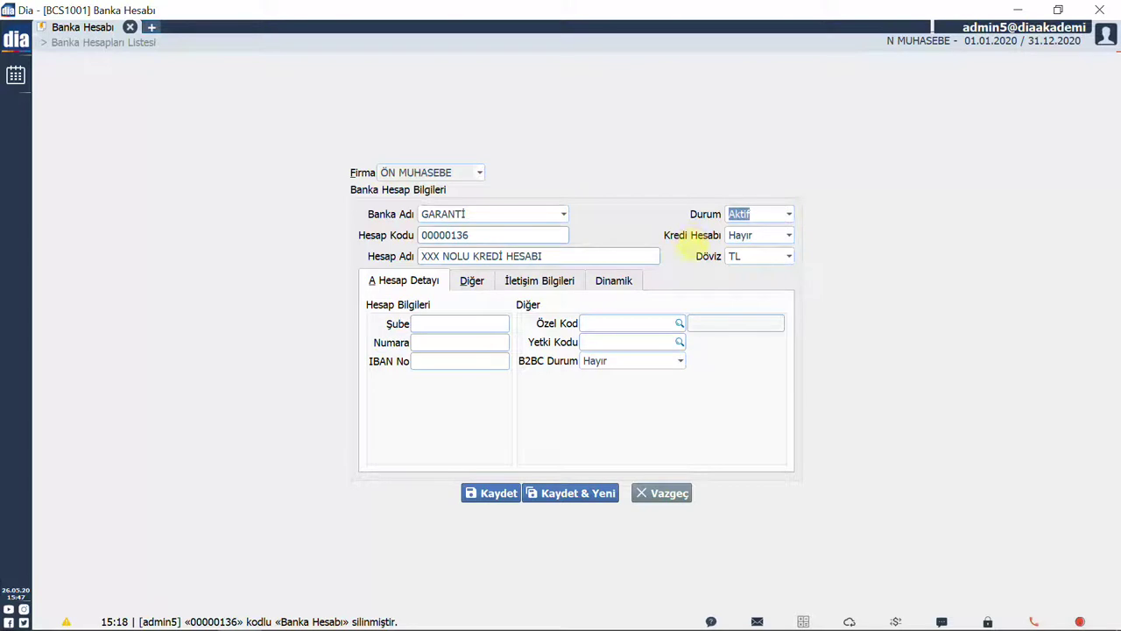
pyautogui.click(760, 235)
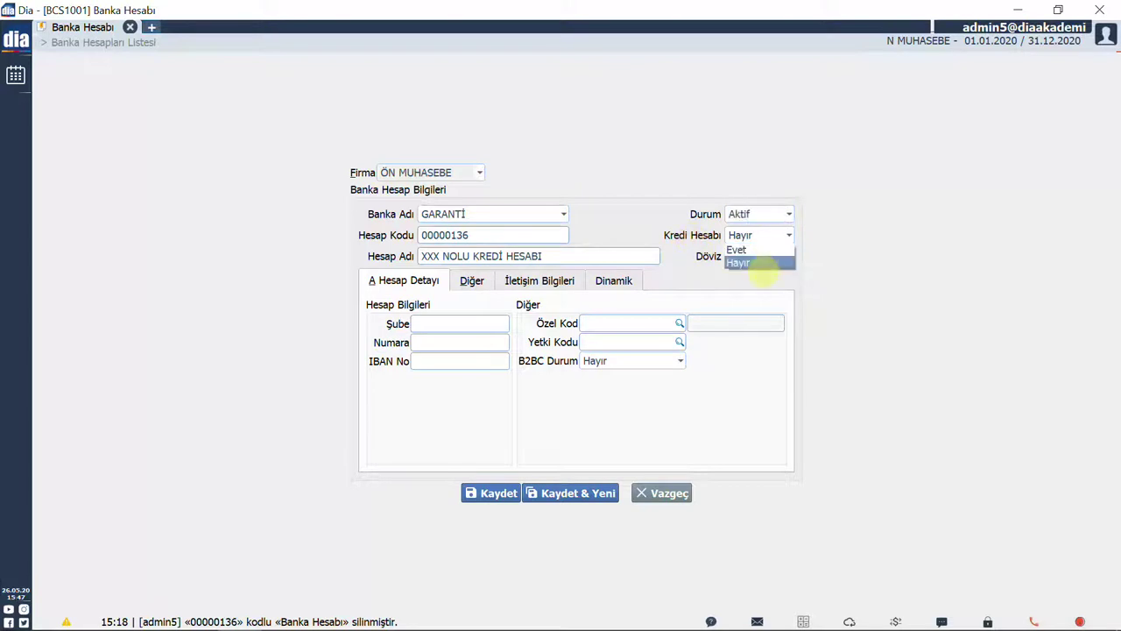
pyautogui.press('Return')
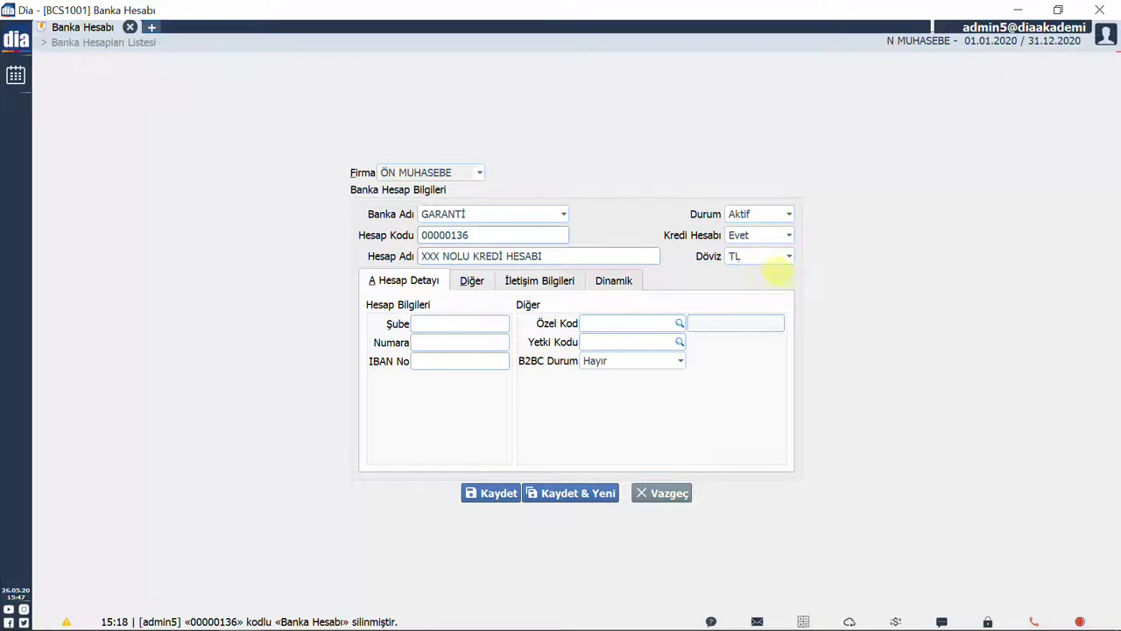
pyautogui.click(770, 256)
pyautogui.press('Escape')
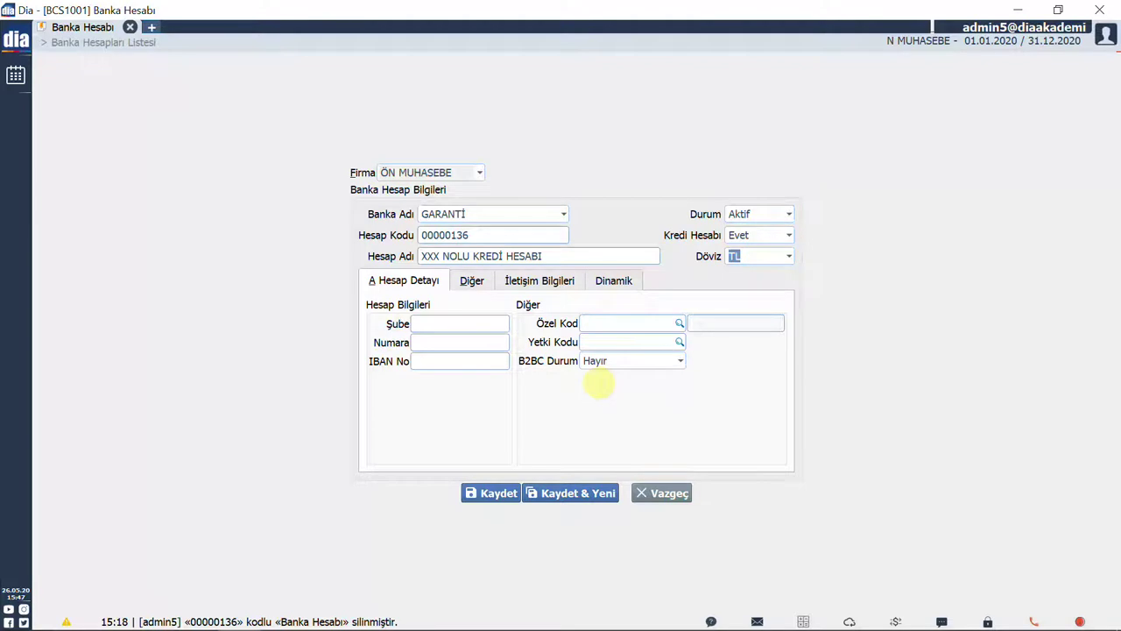
pyautogui.click(515, 493)
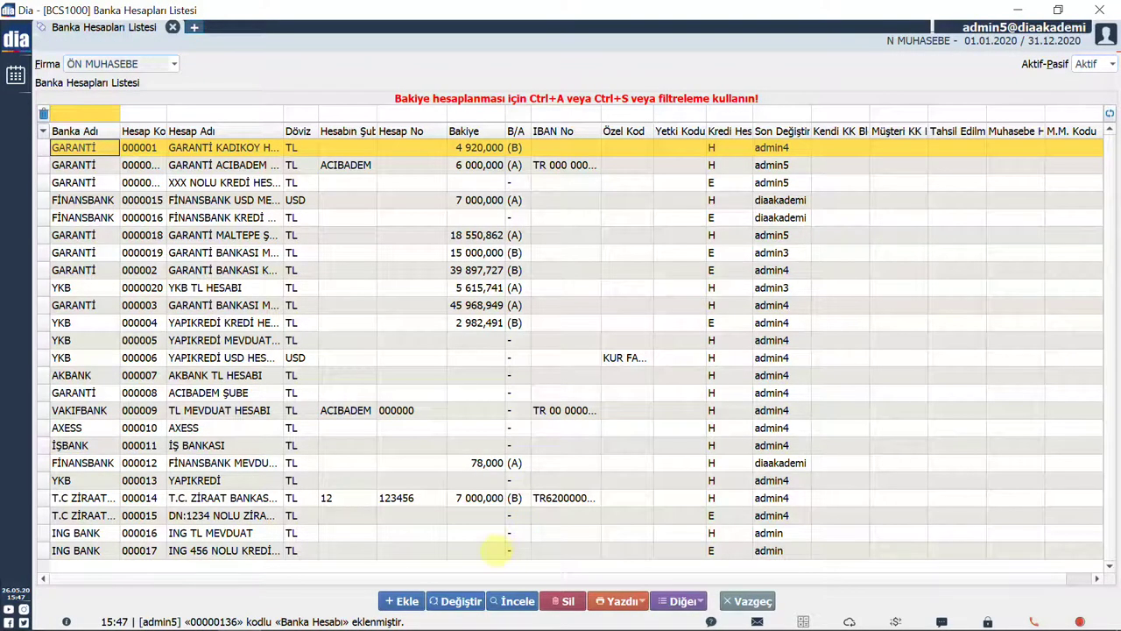
# Add and save a second GARANTİ account named 'XXX NOLU MEVDUAT'.
pyautogui.click(401, 601)
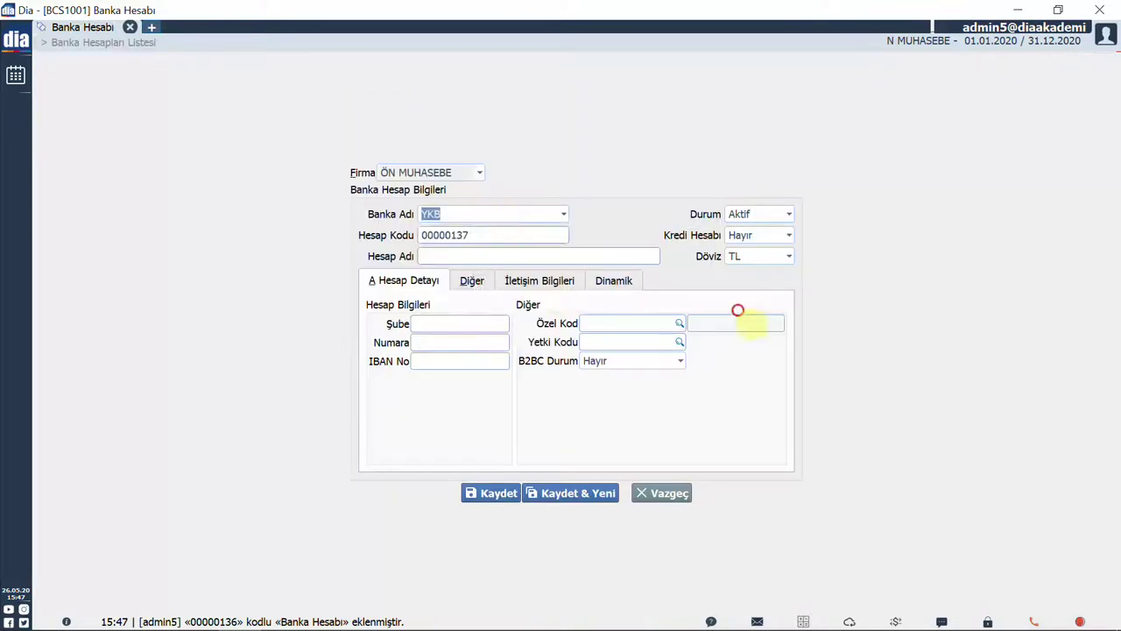
pyautogui.click(491, 213)
pyautogui.click(488, 243)
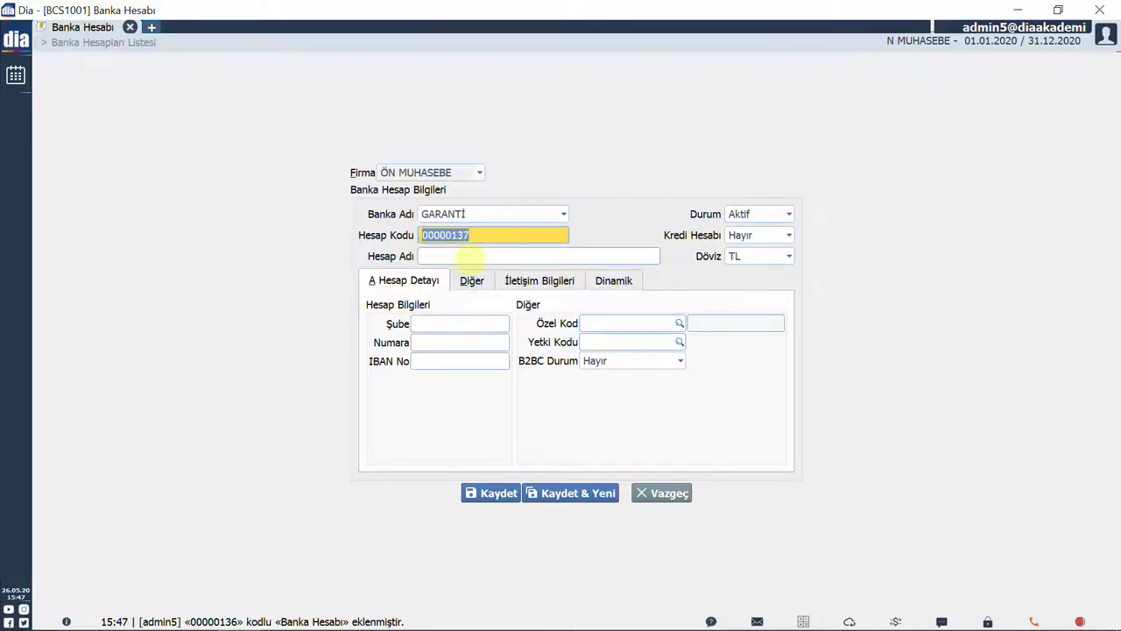
pyautogui.click(471, 256)
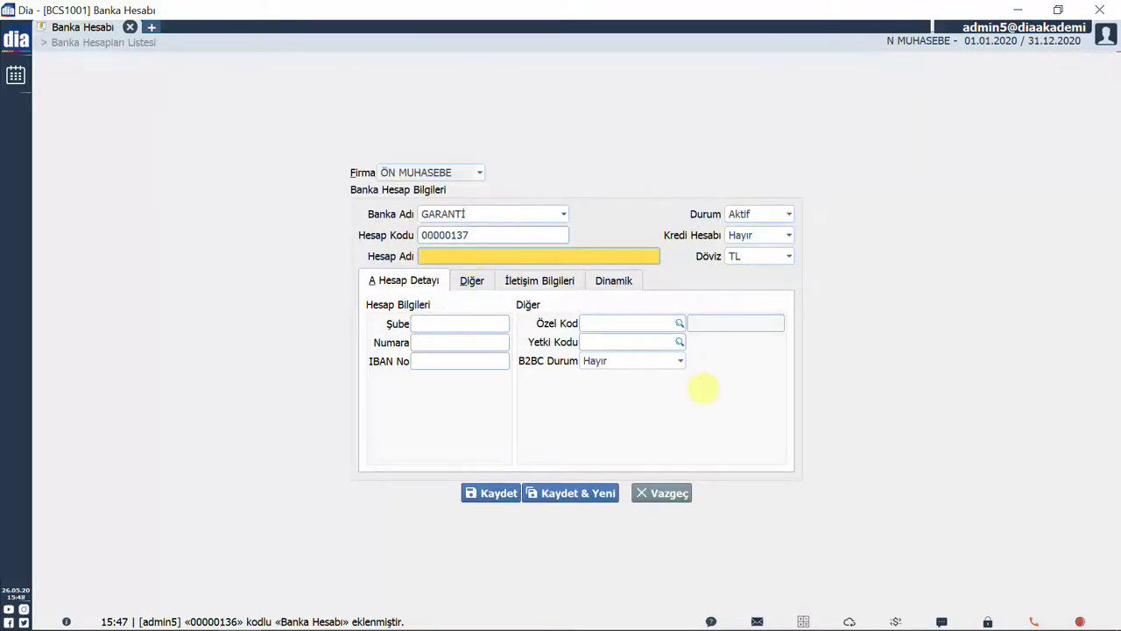
pyautogui.write('XXX NOLU MEVDUAT')
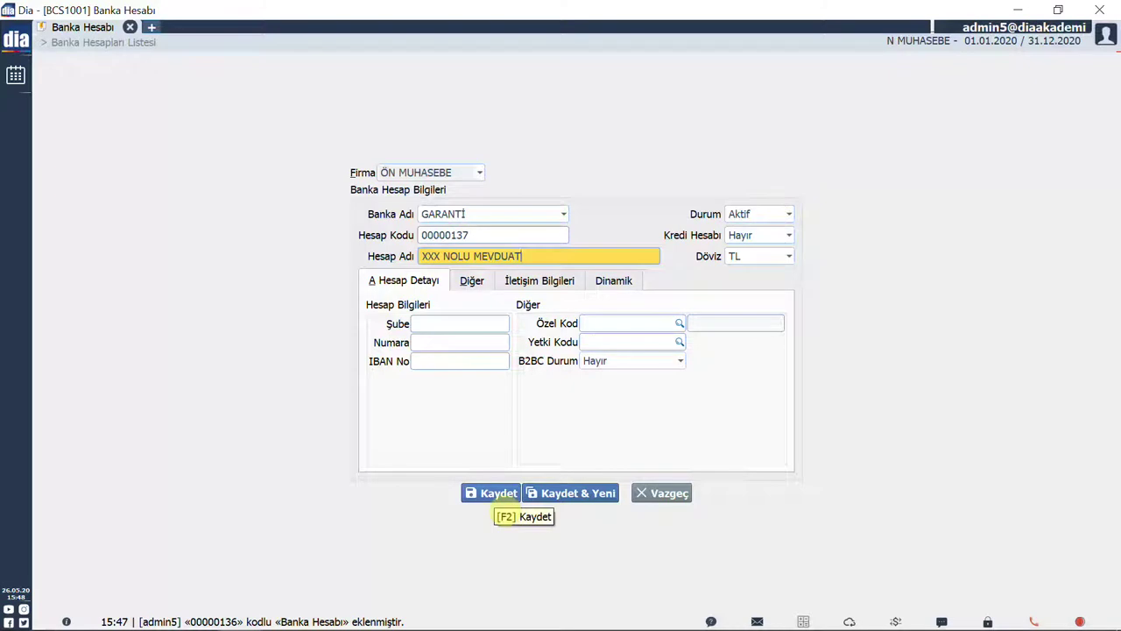
pyautogui.click(495, 497)
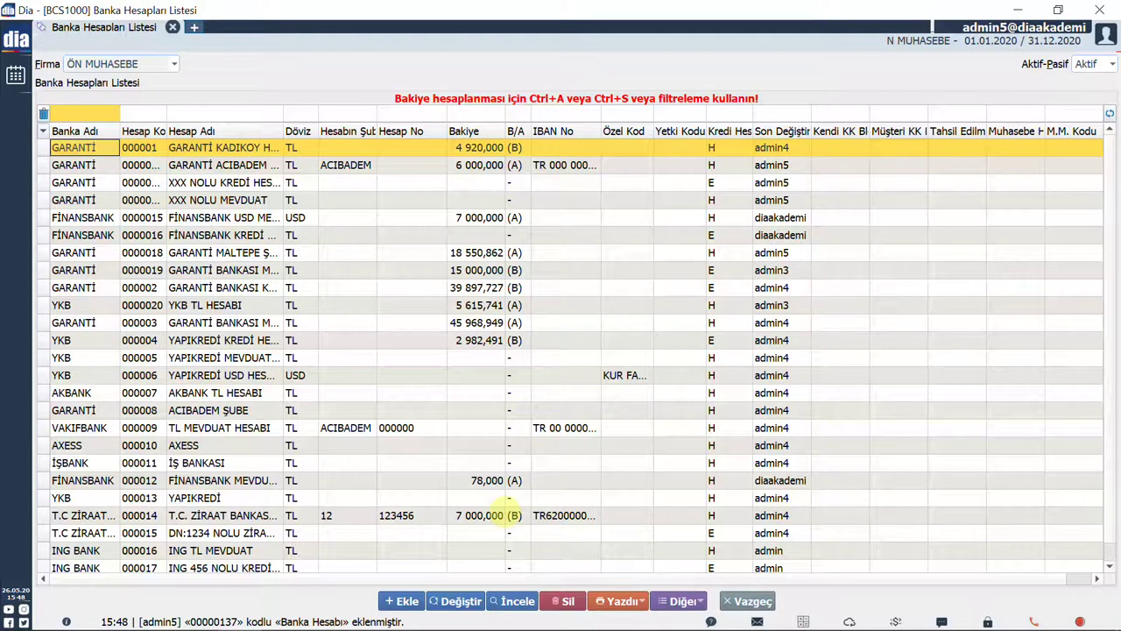
pyautogui.hotkey('ctrl', 't')
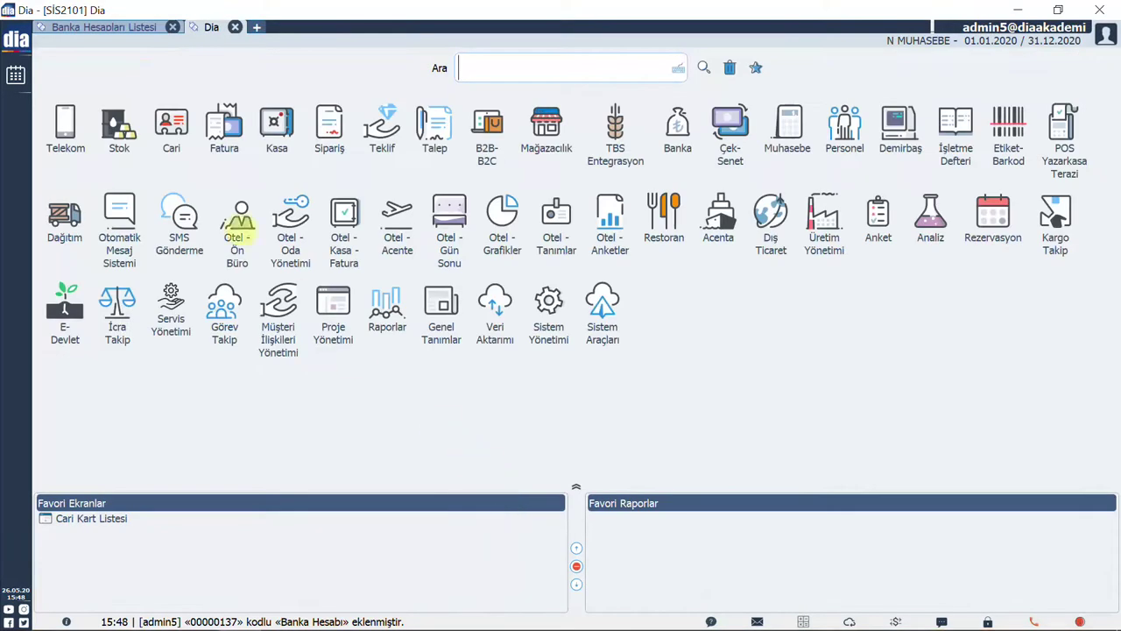
# From the module menu, open Banka Kredileri and start a new bank credit record.
pyautogui.click(17, 49)
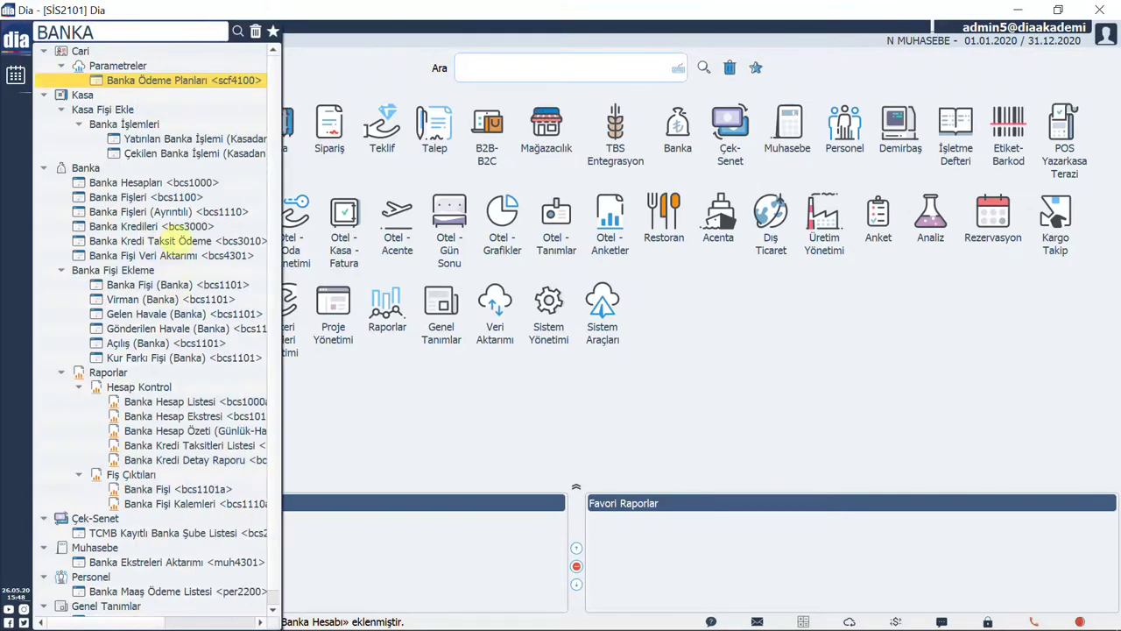
pyautogui.click(159, 227)
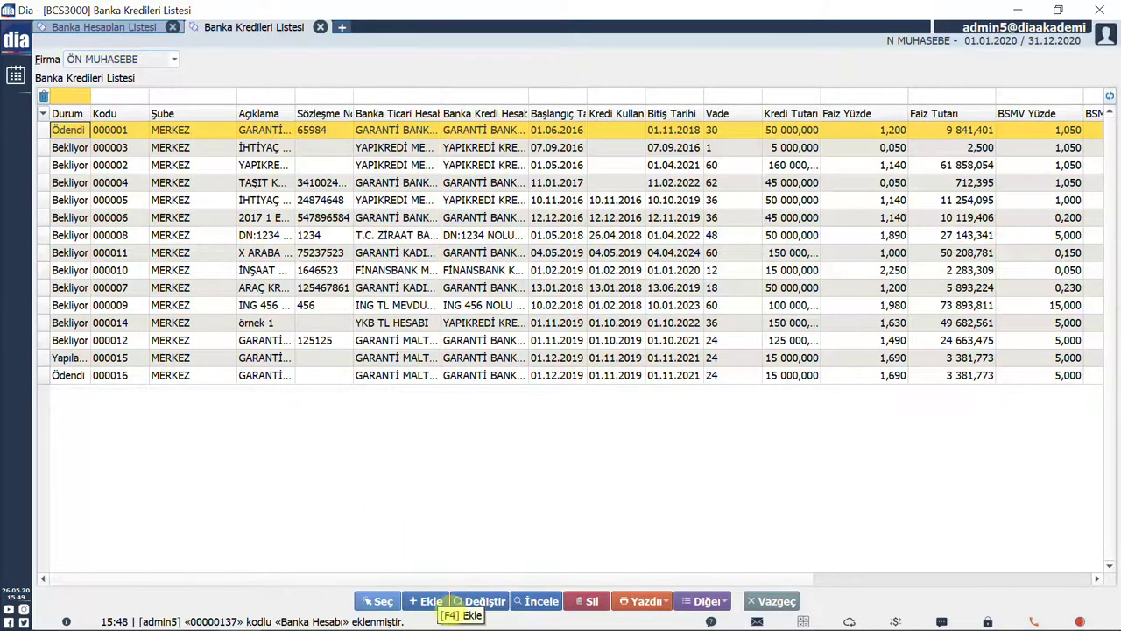
pyautogui.click(436, 604)
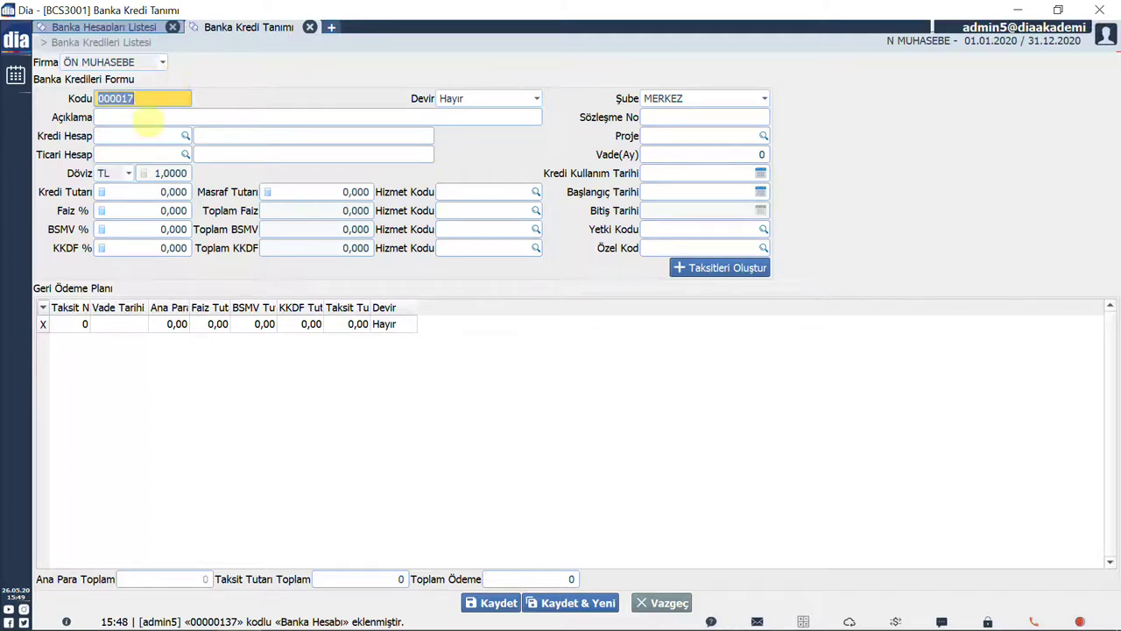
# Describe the credit as 'GARANTİ BANKASI KREDİ' with credit account XXX NOLU KREDİ HESABI and commercial account XXX NOLU MEVDUAT.
pyautogui.press('Tab')
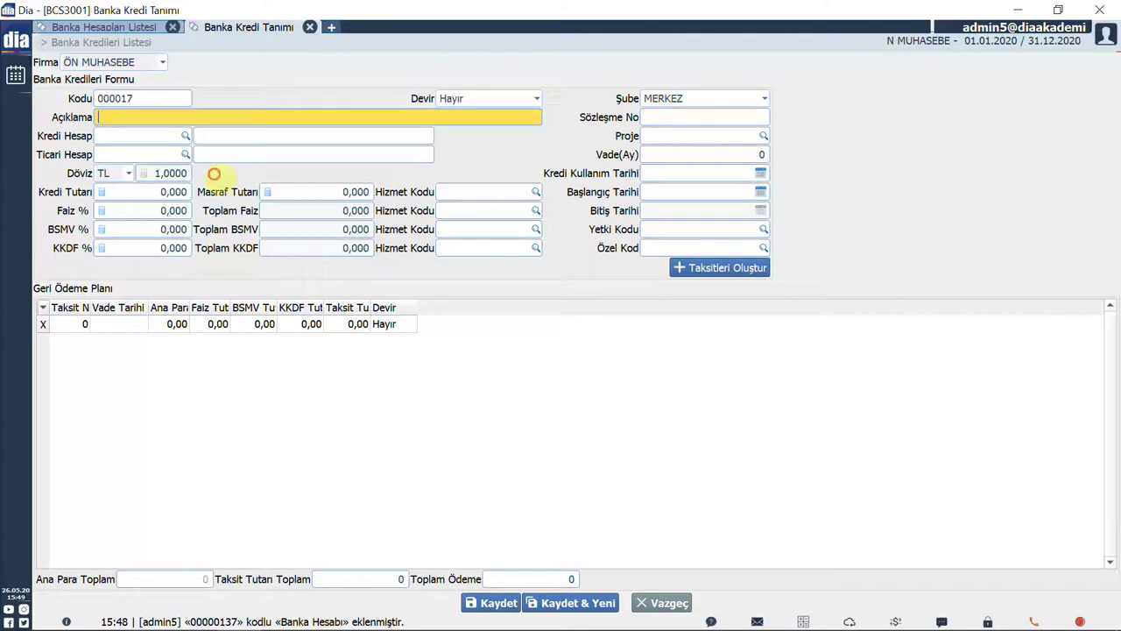
pyautogui.write('GARANTİ BANKASI KREDİ')
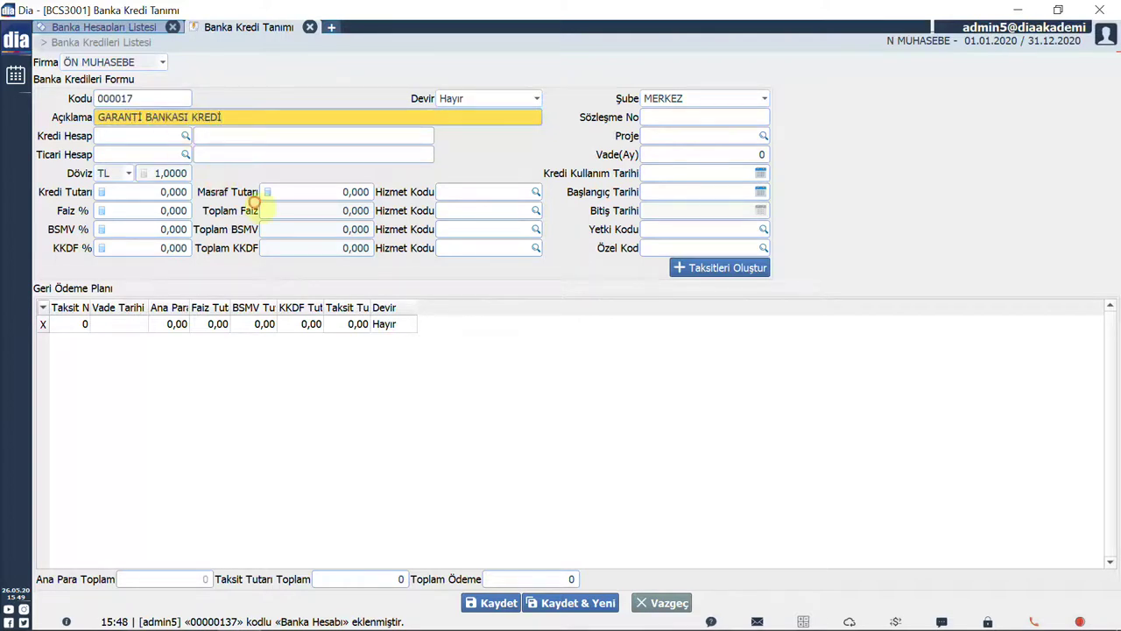
pyautogui.press('Tab')
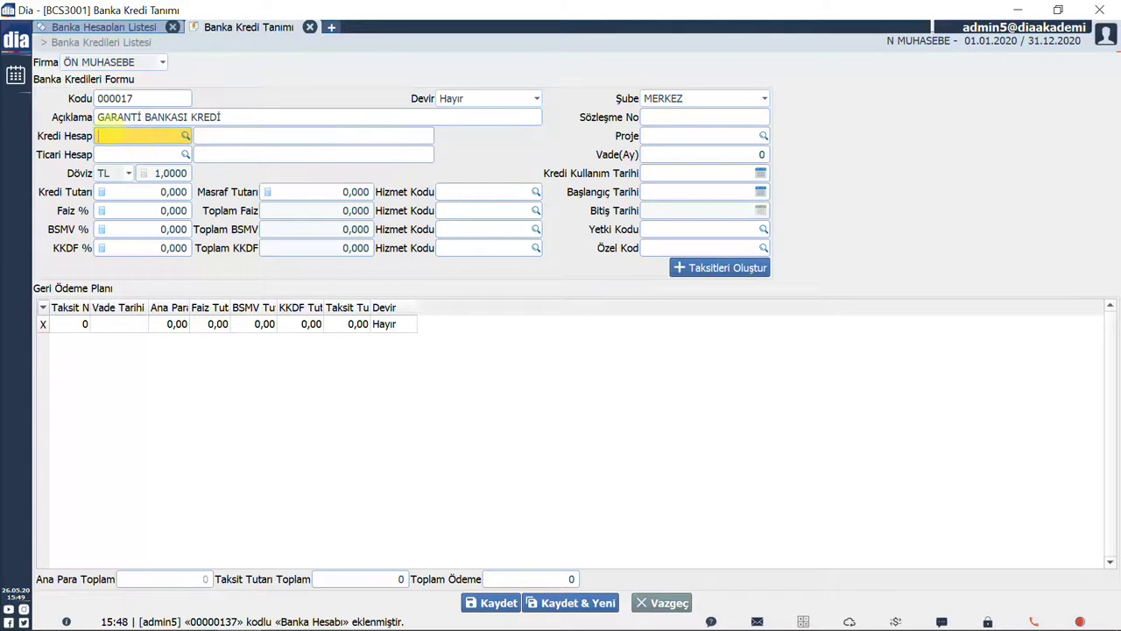
pyautogui.doubleClick(118, 136)
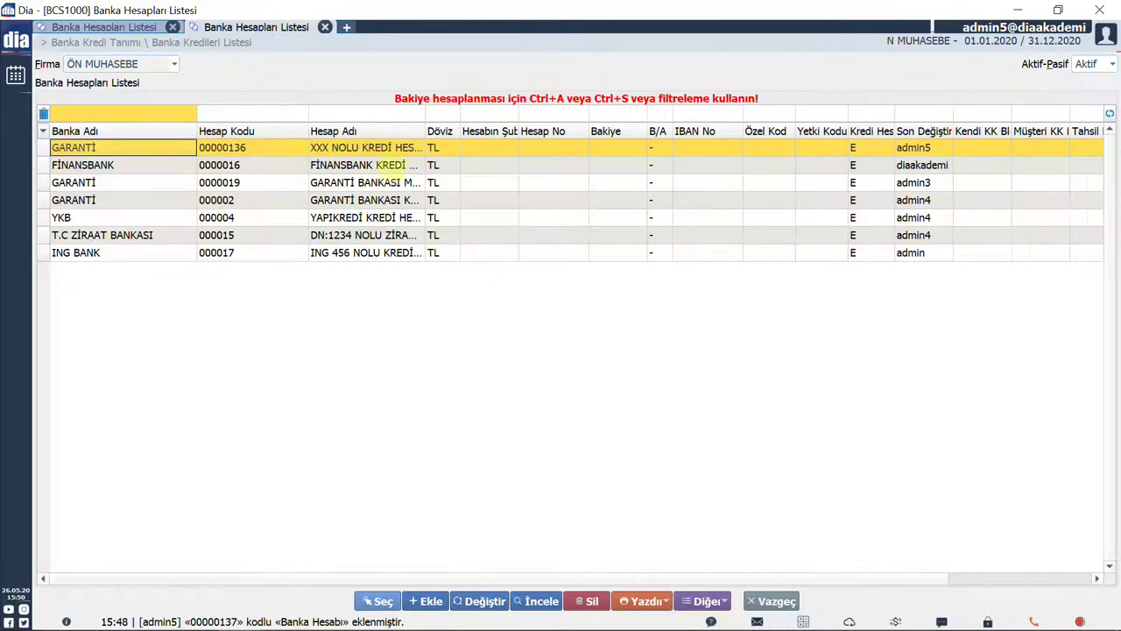
pyautogui.click(394, 603)
pyautogui.click(132, 155)
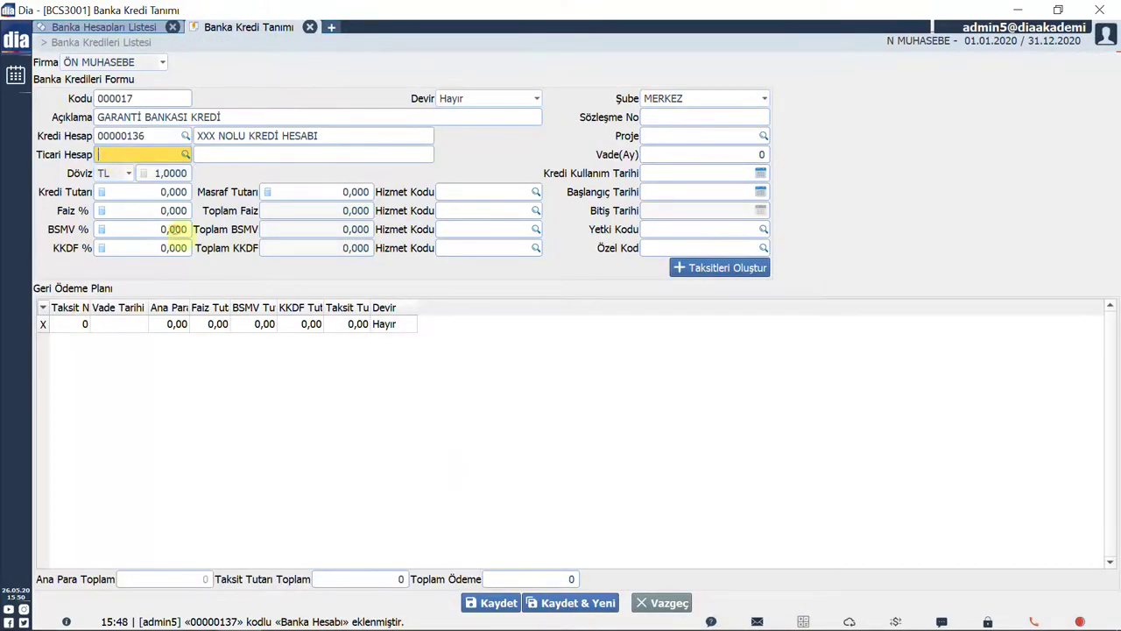
pyautogui.doubleClick(131, 156)
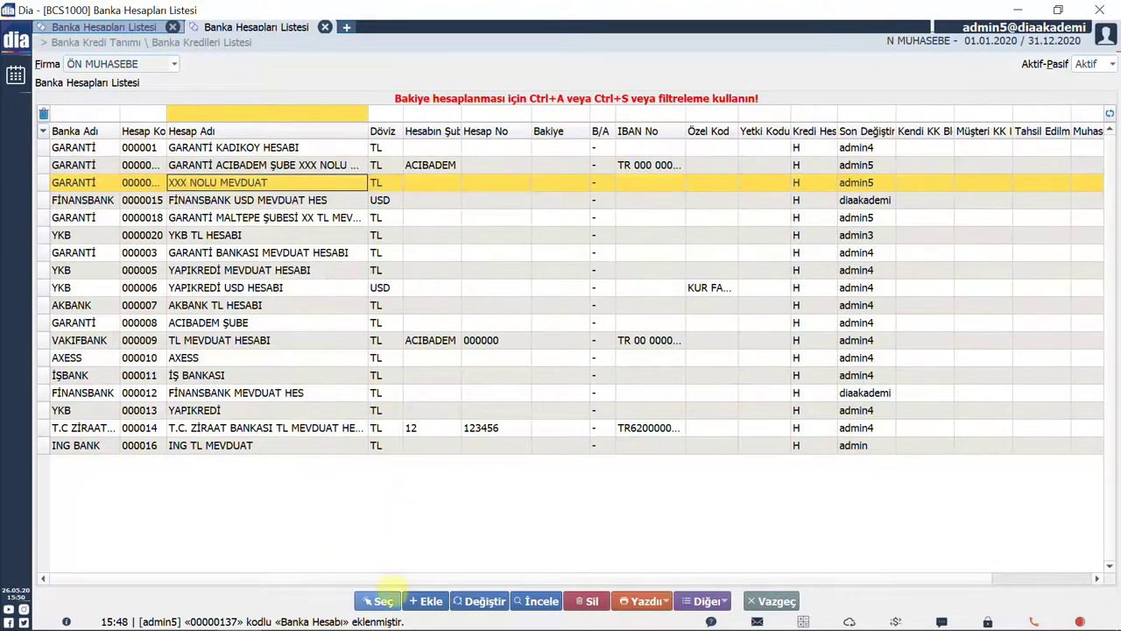
pyautogui.click(384, 600)
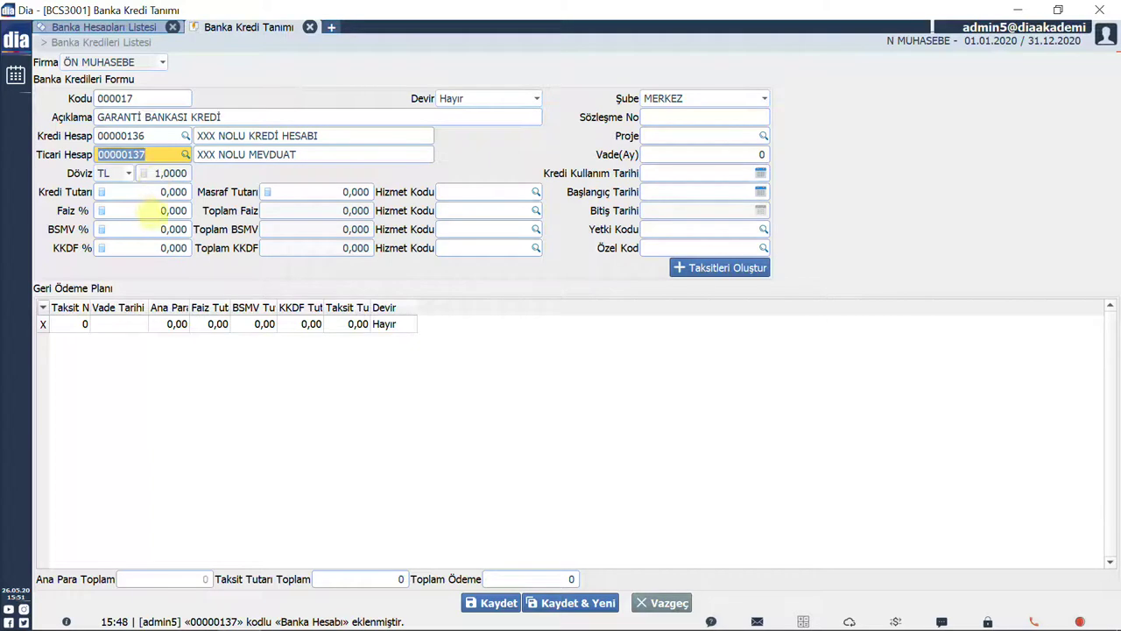
# Enter credit amount 150000, interest 1,5%, BSMV 1,1%, KKDF 0,3% and expenses 5000.
pyautogui.press('Tab')
pyautogui.write('150000')
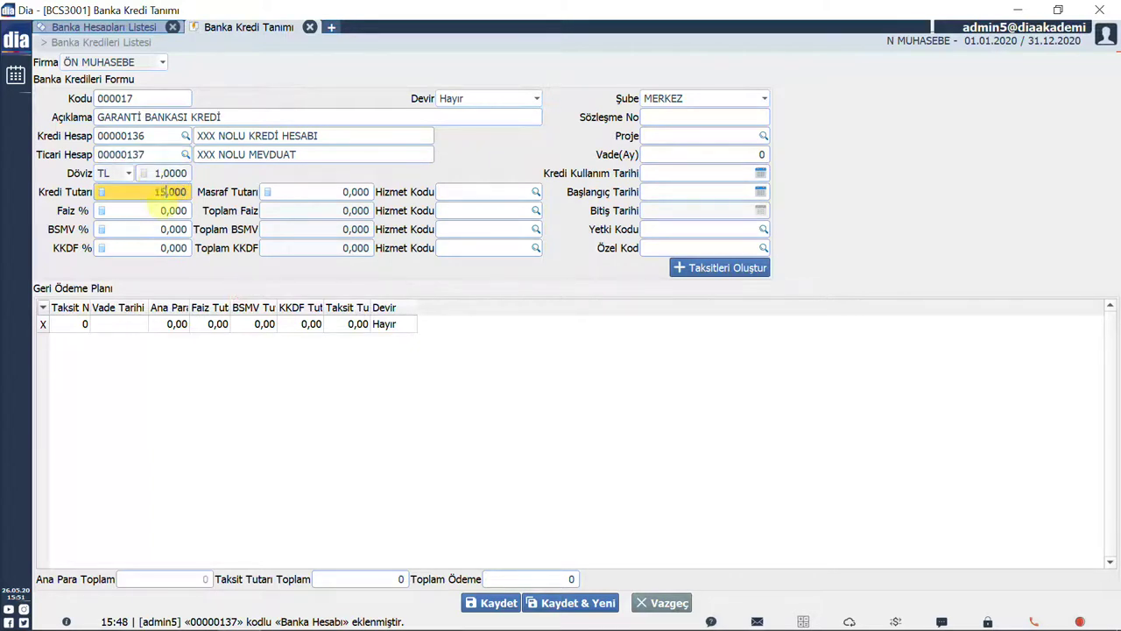
pyautogui.press('Tab')
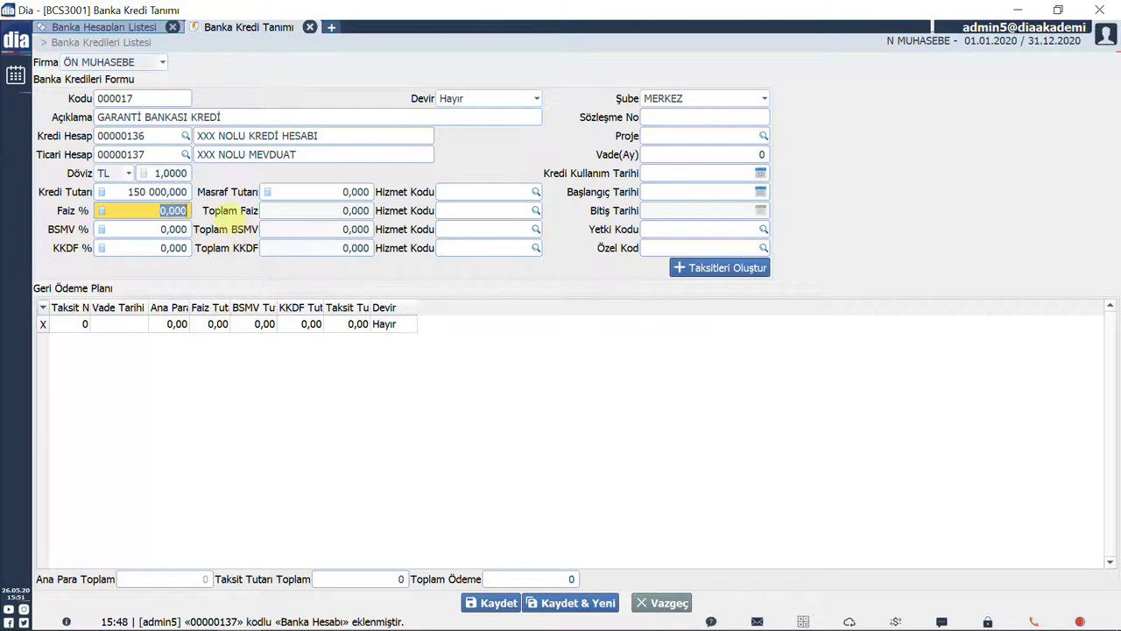
pyautogui.write('1,5')
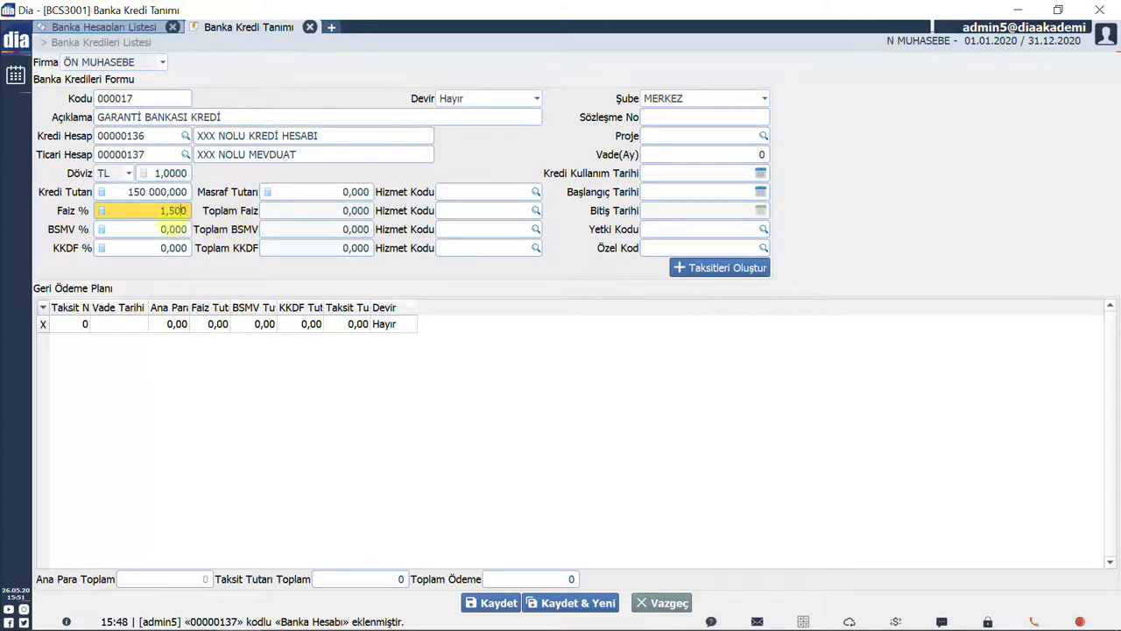
pyautogui.click(172, 229)
pyautogui.write('1,1')
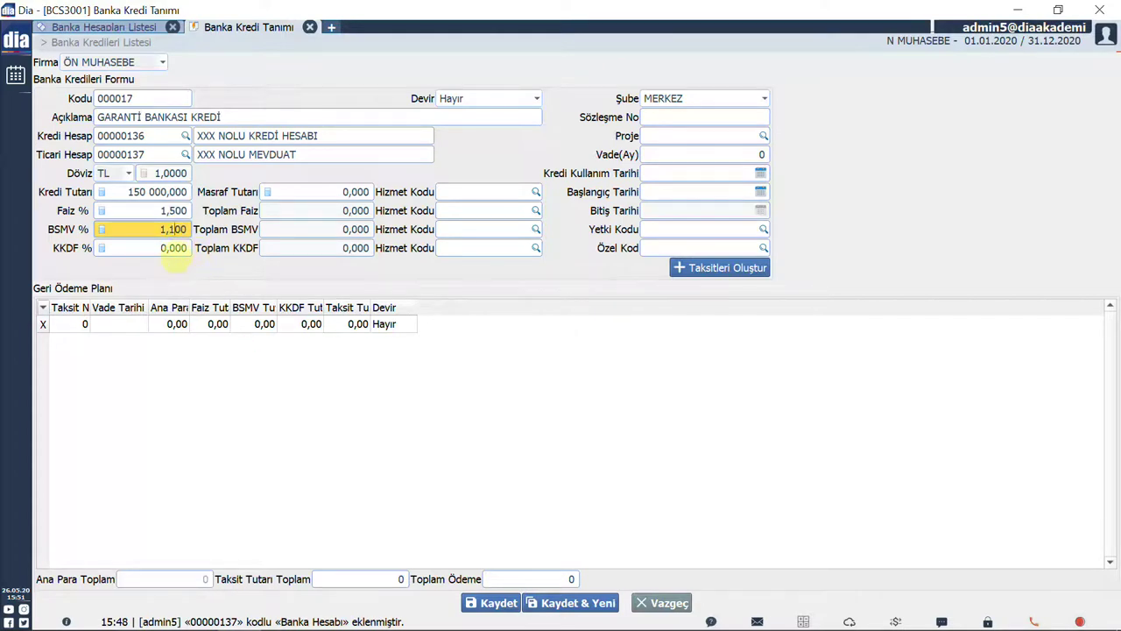
pyautogui.click(173, 250)
pyautogui.write('3')
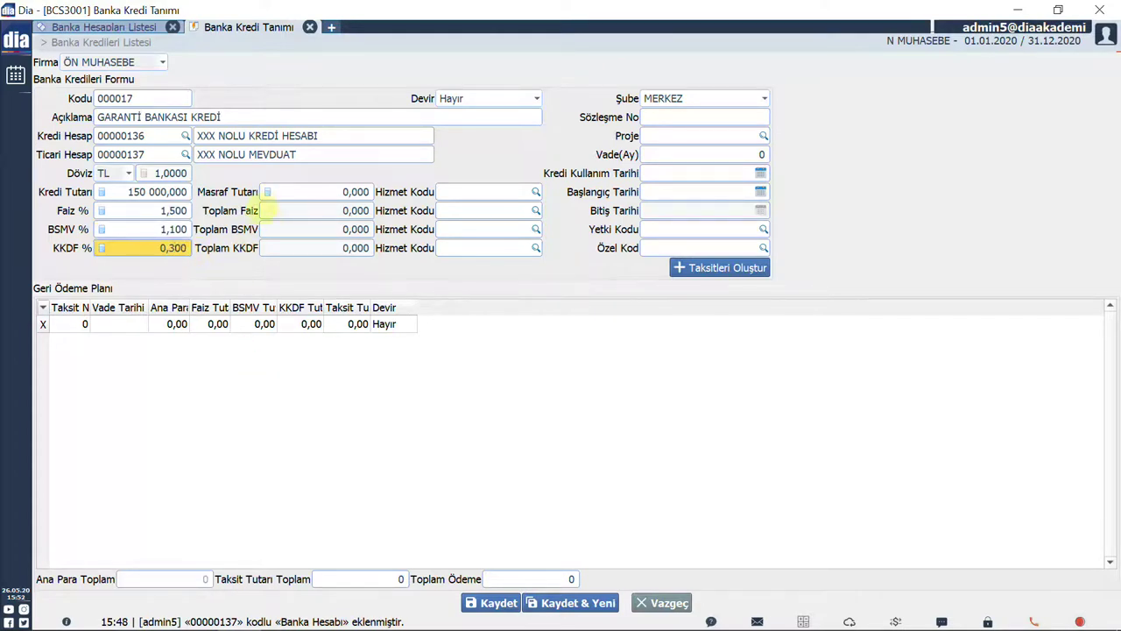
pyautogui.click(316, 196)
pyautogui.write('5000')
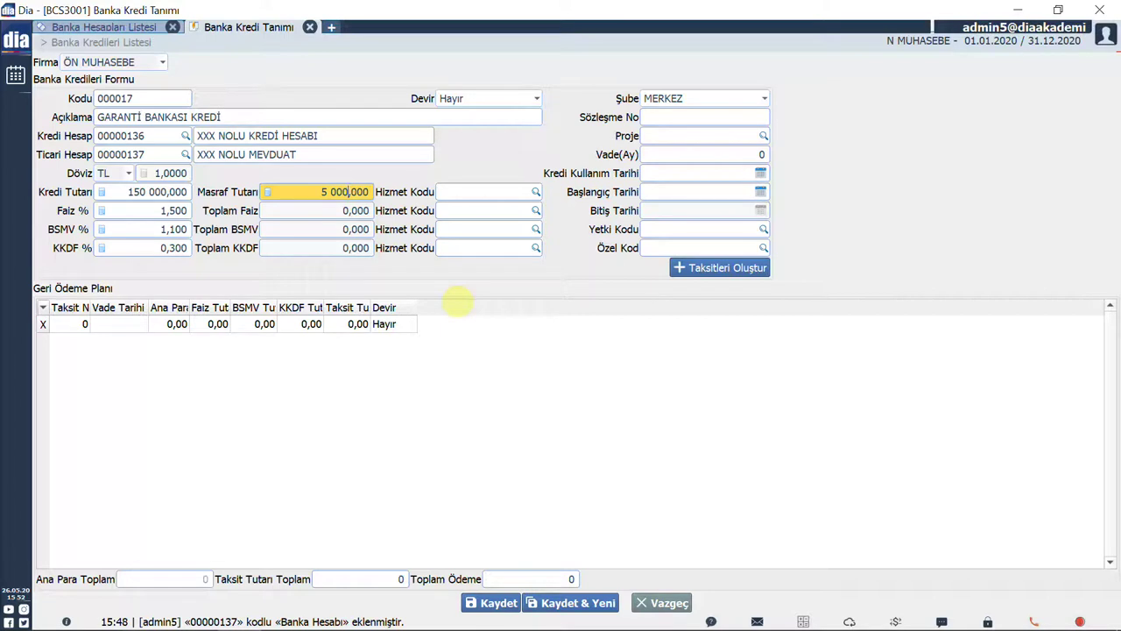
pyautogui.click(524, 212)
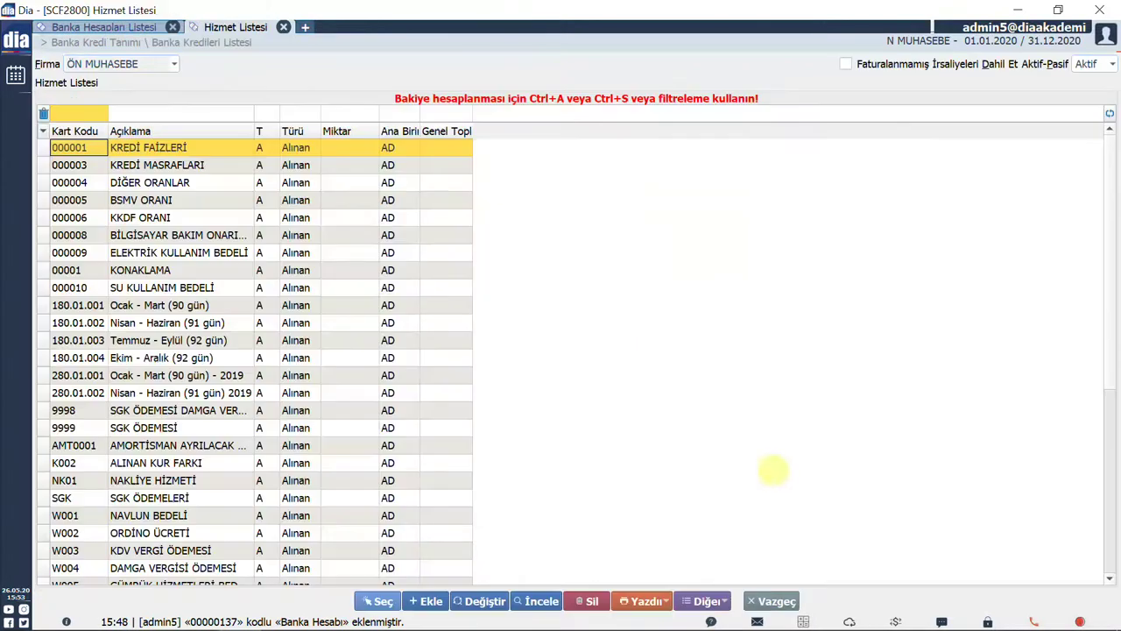
# Assign service codes KREDİ FAİZLERİ (000001), BSMV ORANI (000005) and KKDF ORANI (000006).
pyautogui.click(535, 210)
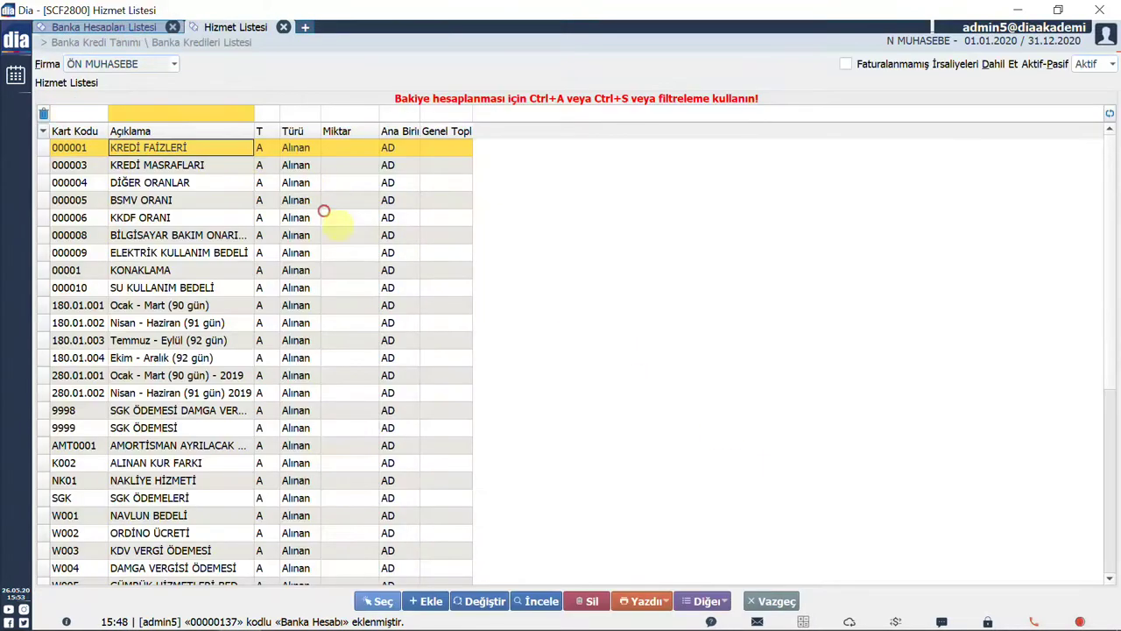
pyautogui.click(390, 603)
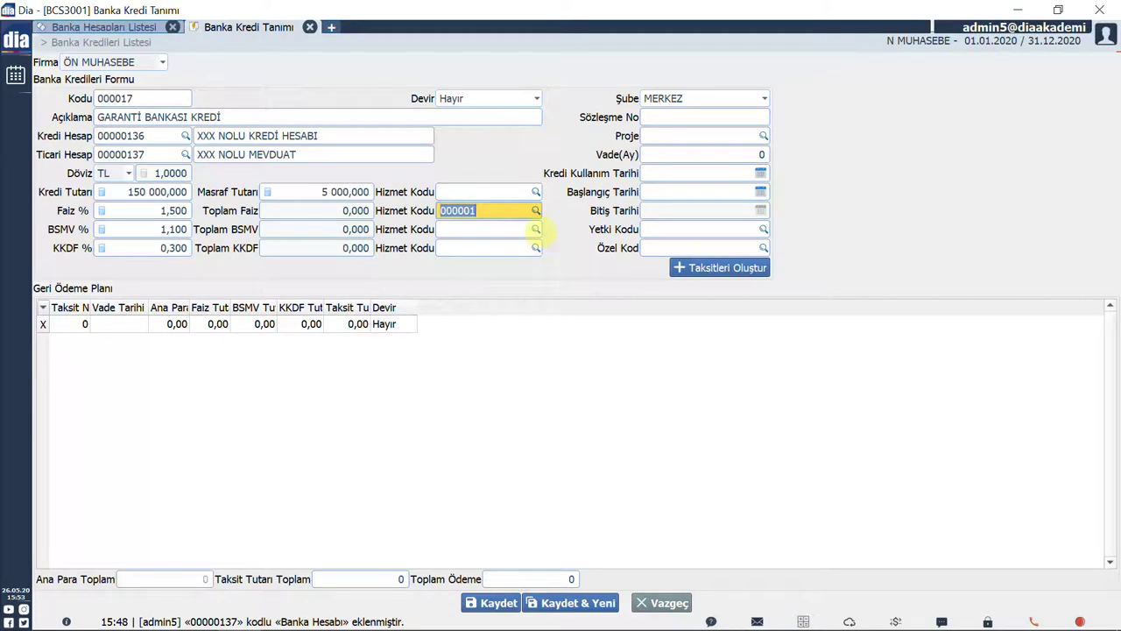
pyautogui.press('Tab')
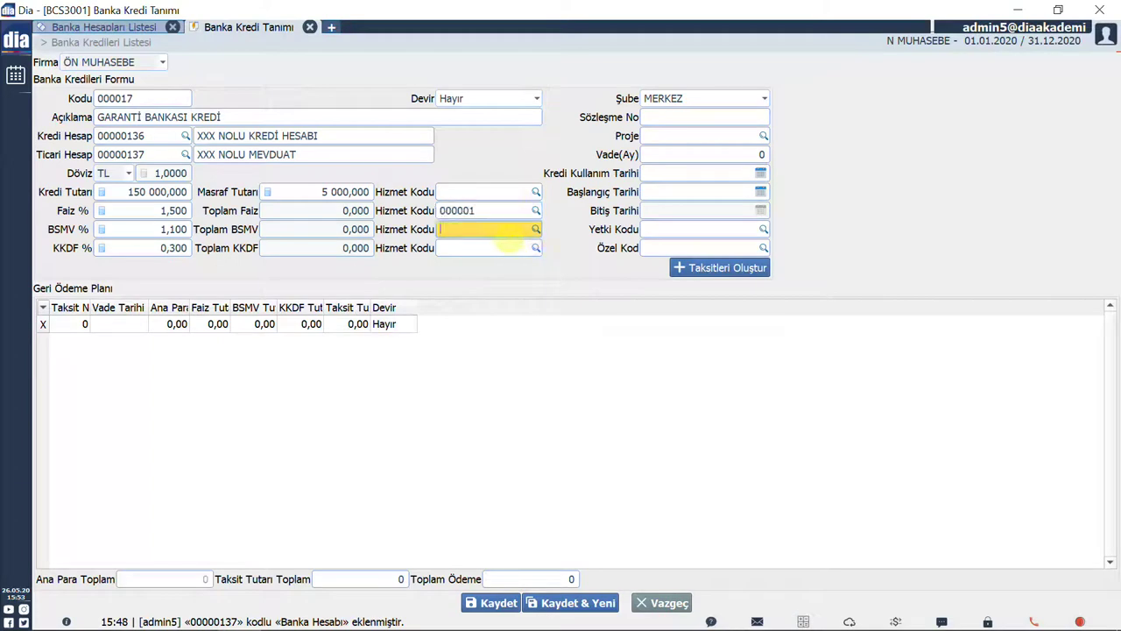
pyautogui.click(535, 228)
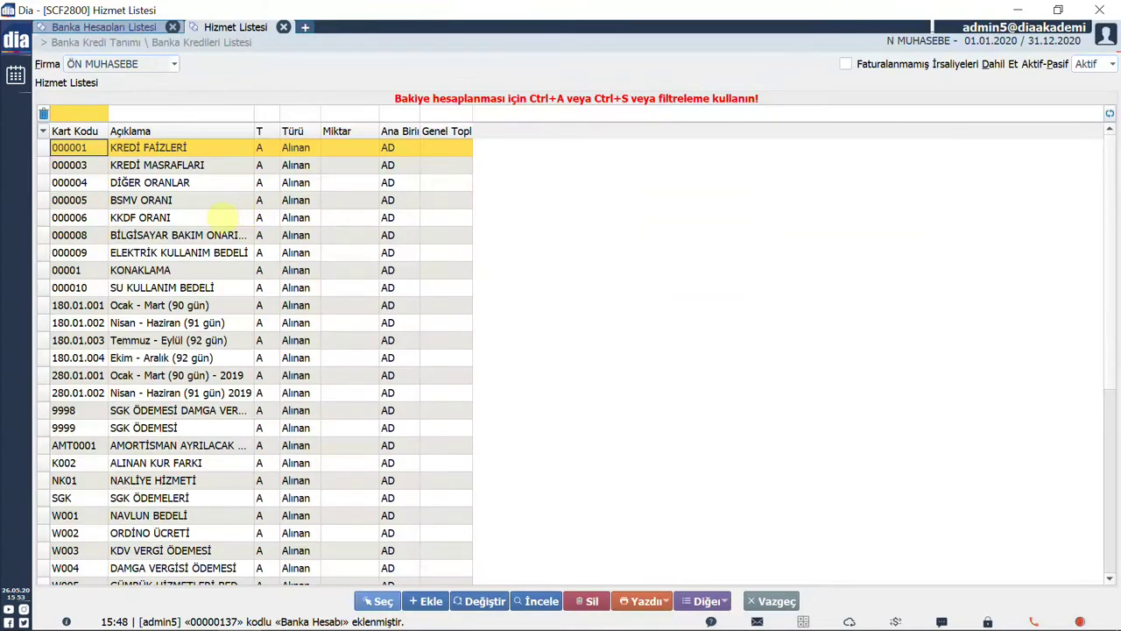
pyautogui.click(224, 207)
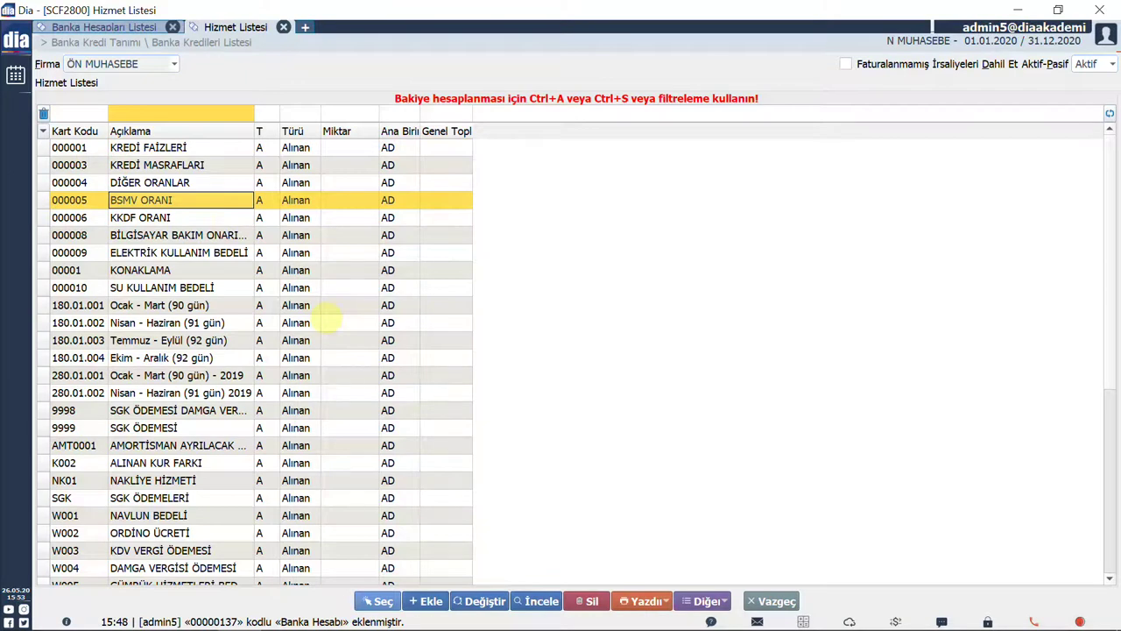
pyautogui.click(380, 601)
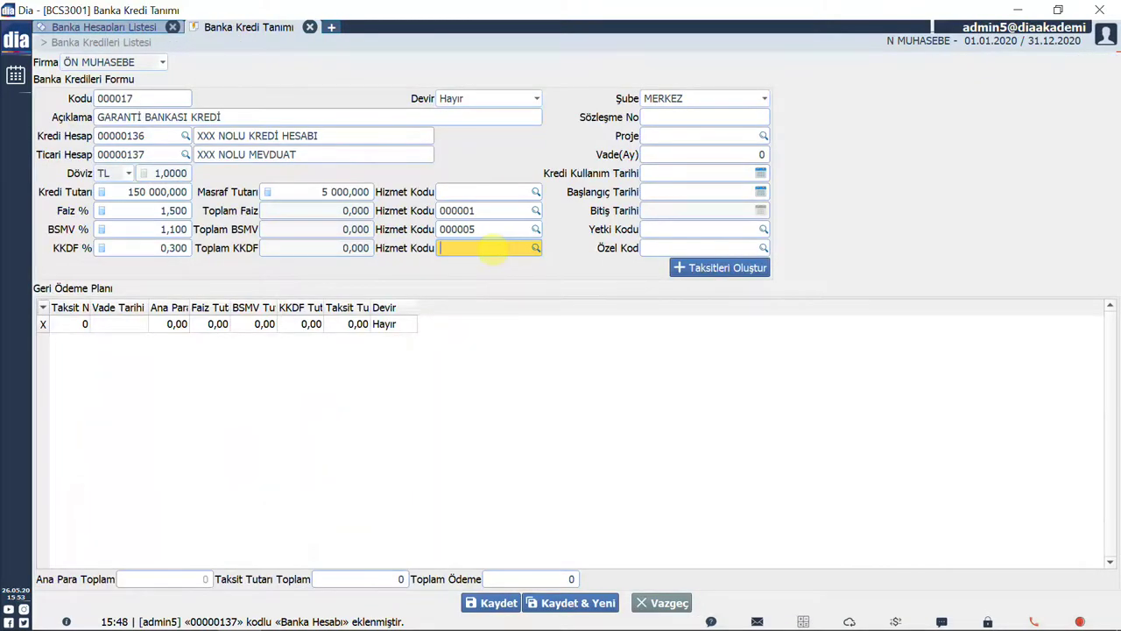
pyautogui.doubleClick(491, 249)
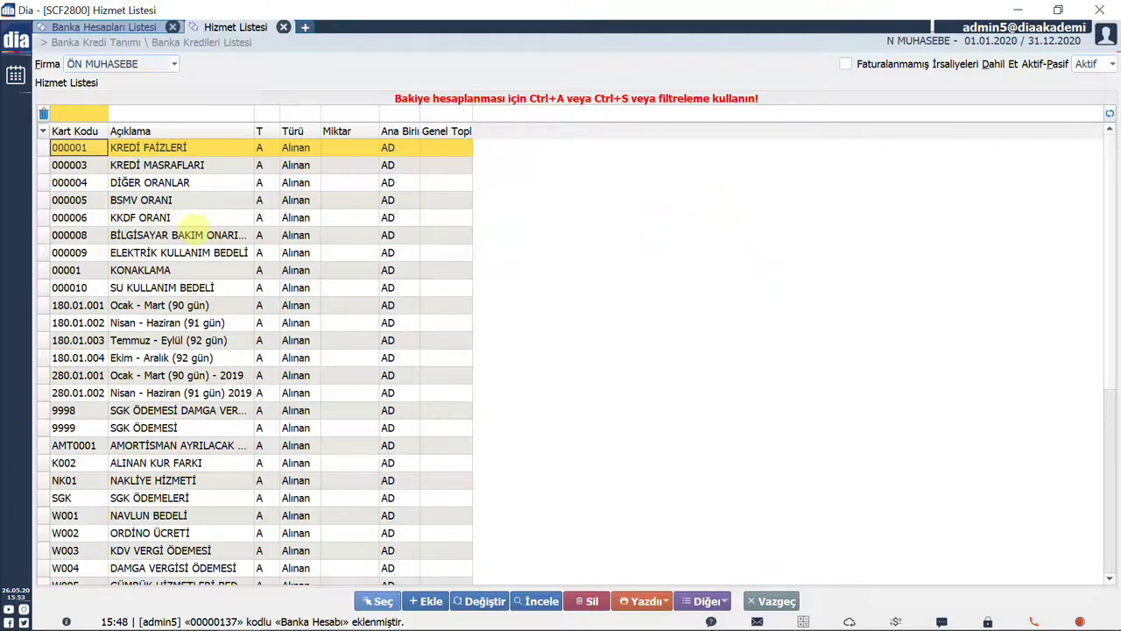
pyautogui.click(186, 219)
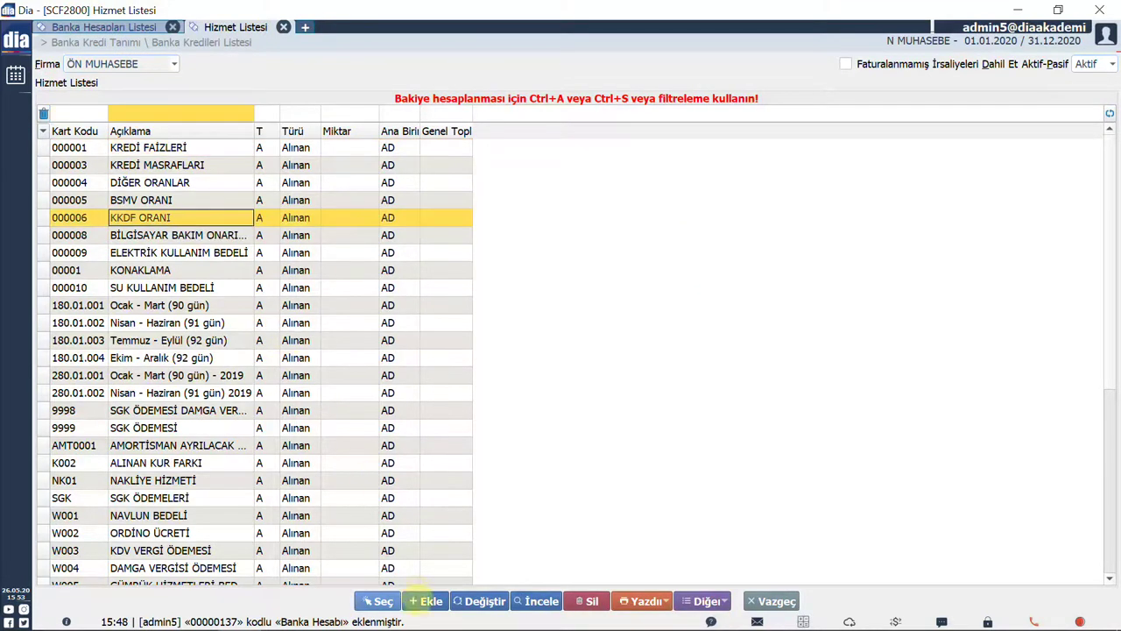
pyautogui.click(380, 600)
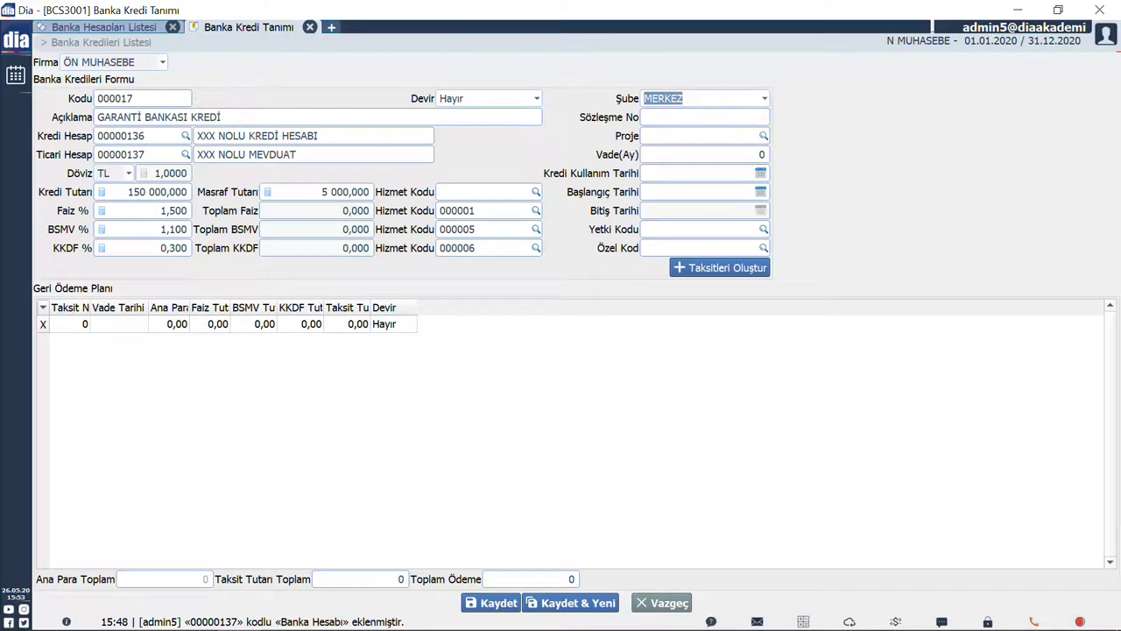
# Keep branch MERKEZ, enter the contract number, and set a 24-month term.
pyautogui.click(763, 98)
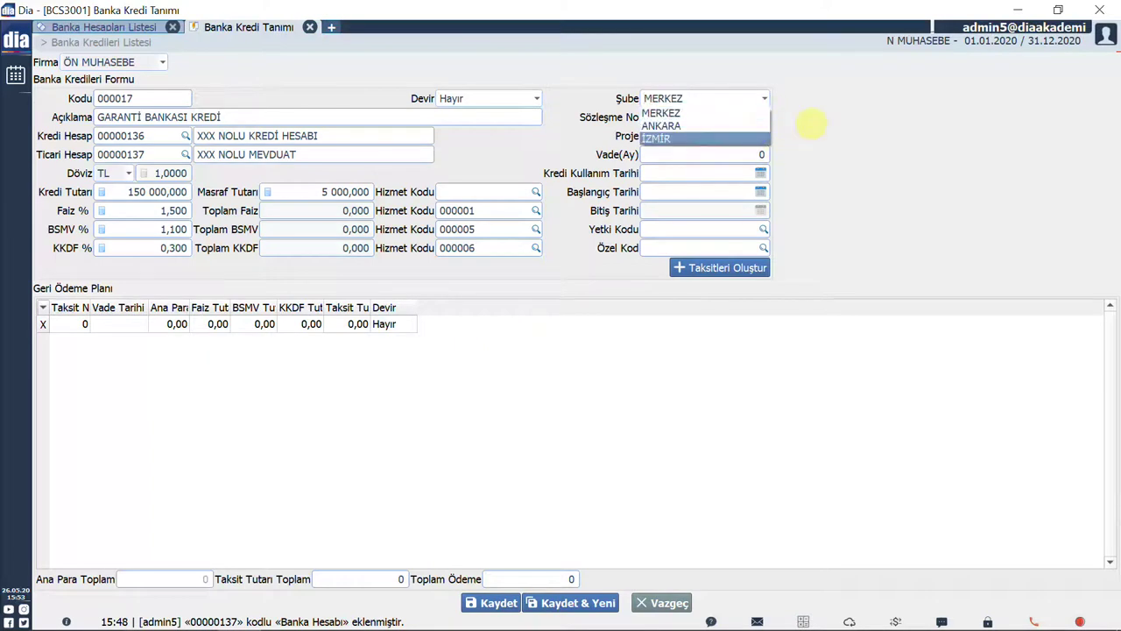
pyautogui.click(798, 128)
pyautogui.press('Tab')
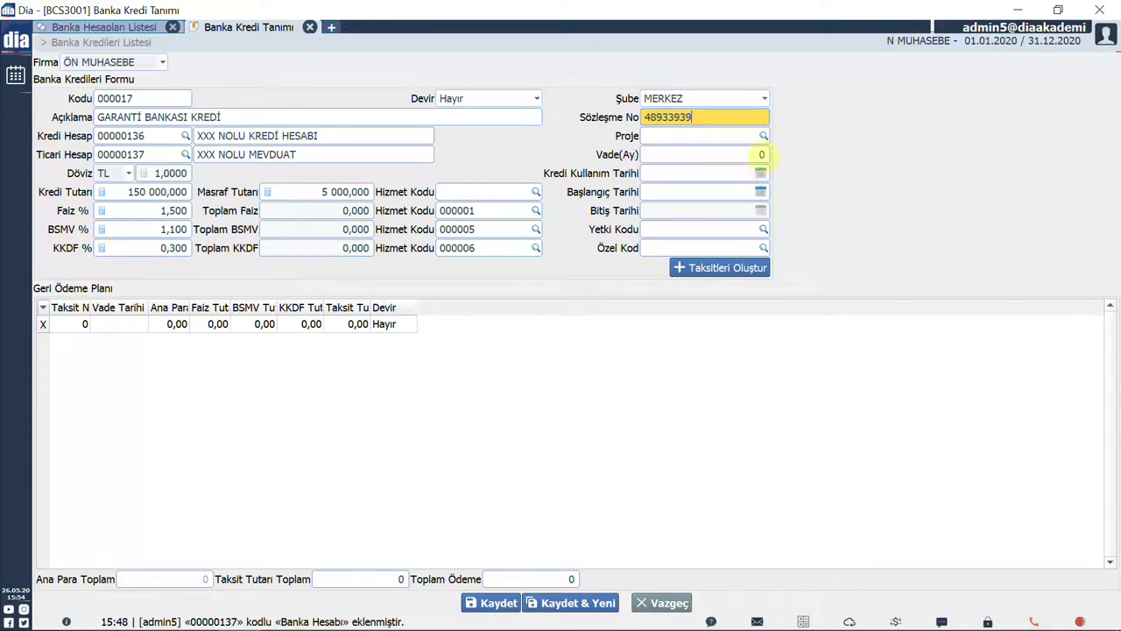
pyautogui.click(761, 154)
pyautogui.write('24')
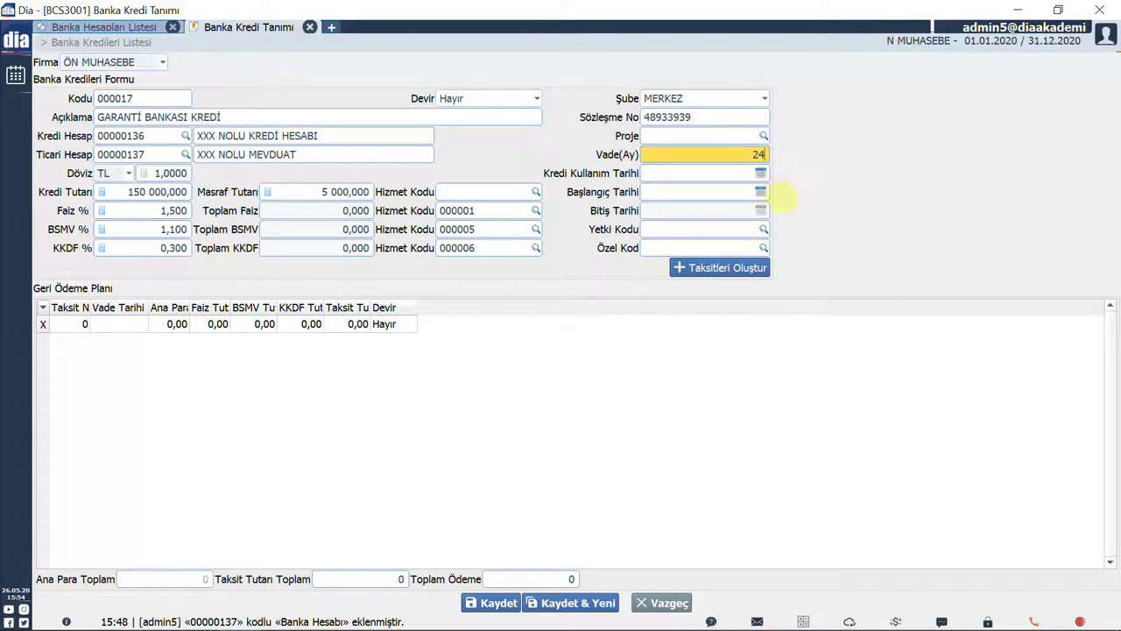
# Set the credit usage date to 01.05.2020 and the start date to 01.06.2020.
pyautogui.click(760, 173)
pyautogui.click(891, 221)
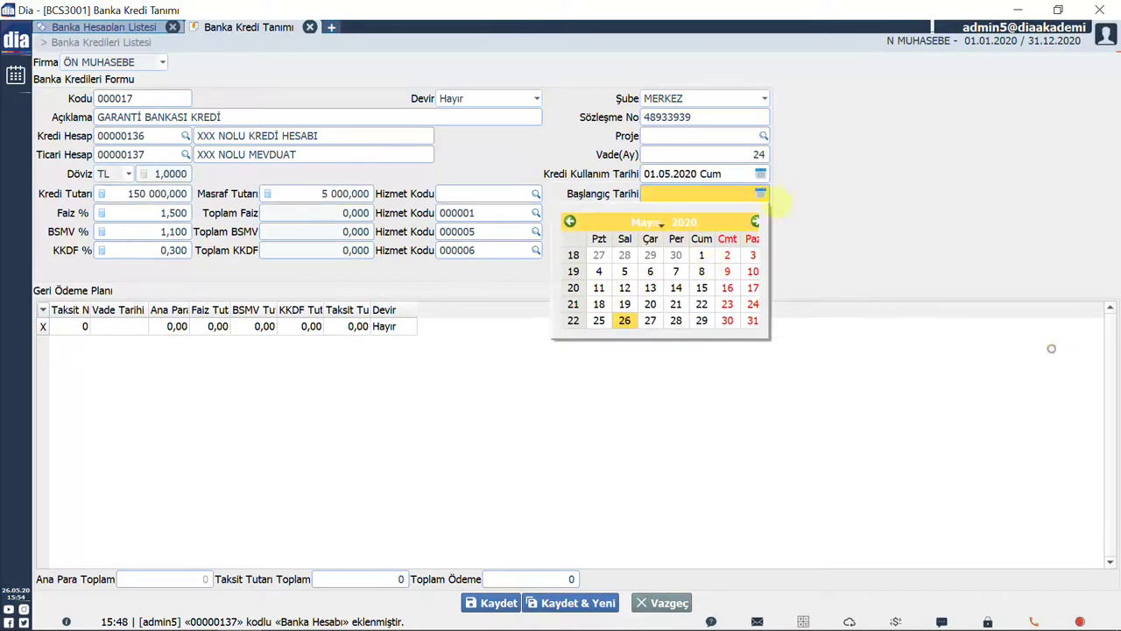
pyautogui.click(761, 192)
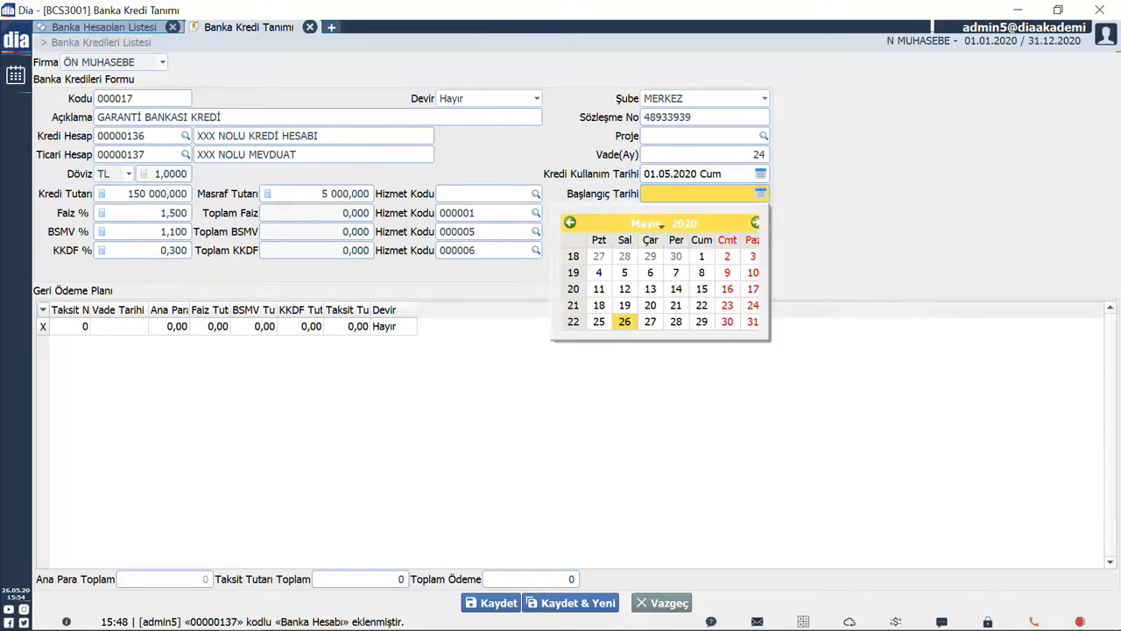
pyautogui.click(754, 223)
pyautogui.click(599, 272)
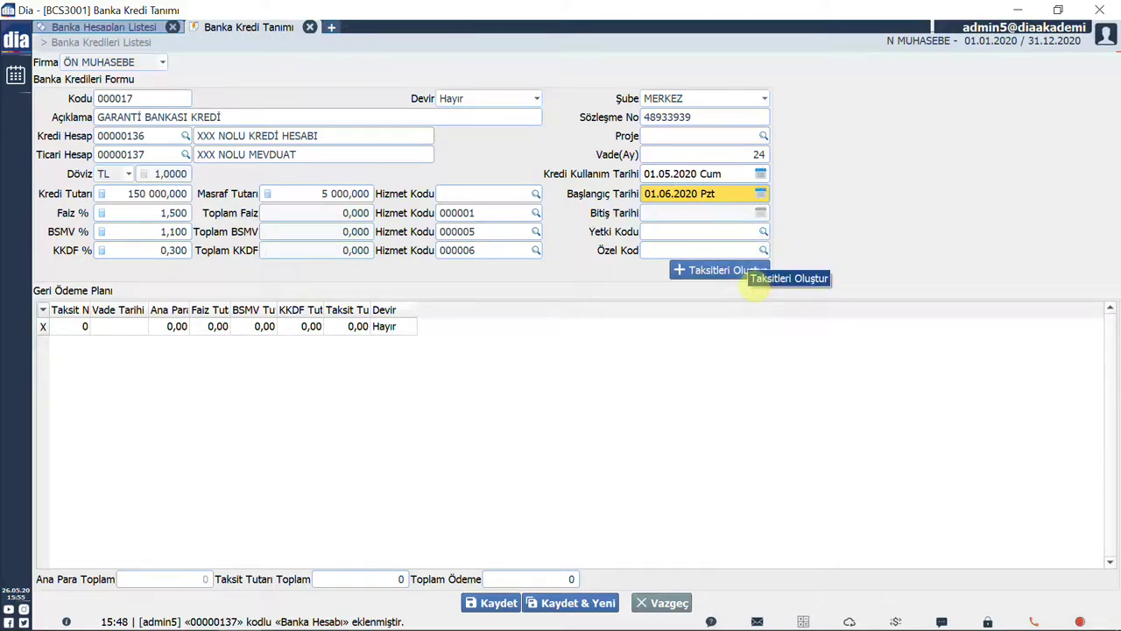
# Generate the repayment plan of 24 monthly installments of 7 506,89.
pyautogui.click(753, 271)
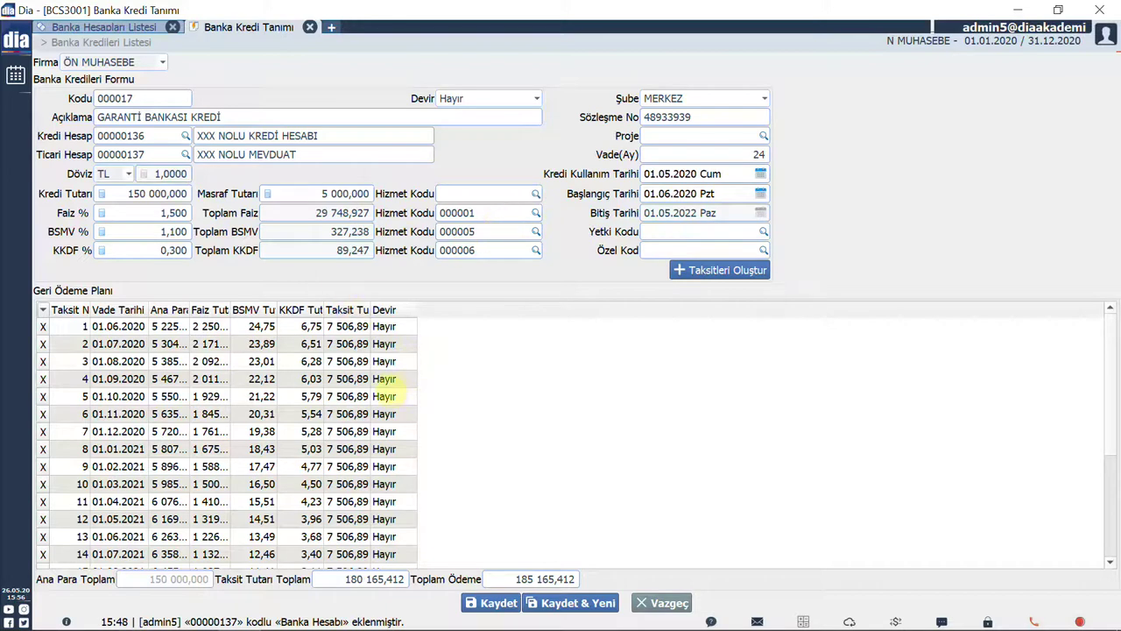
pyautogui.scroll(-2, 407, 385)
pyautogui.scroll(-2, 610, 554)
pyautogui.scroll(5, 609, 554)
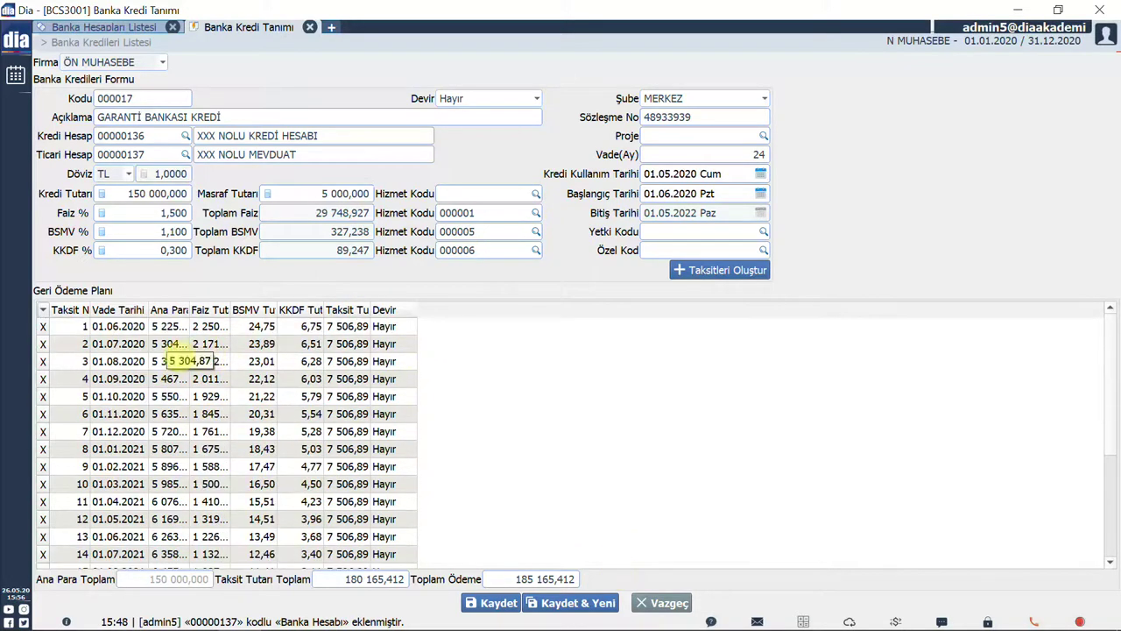
# Widen the Taksit No, Vade Tarihi, BSMV Tutarı and Taksit Tutarı columns, leaving Devir as Hayır.
pyautogui.moveTo(91, 309); pyautogui.dragTo(117, 309)
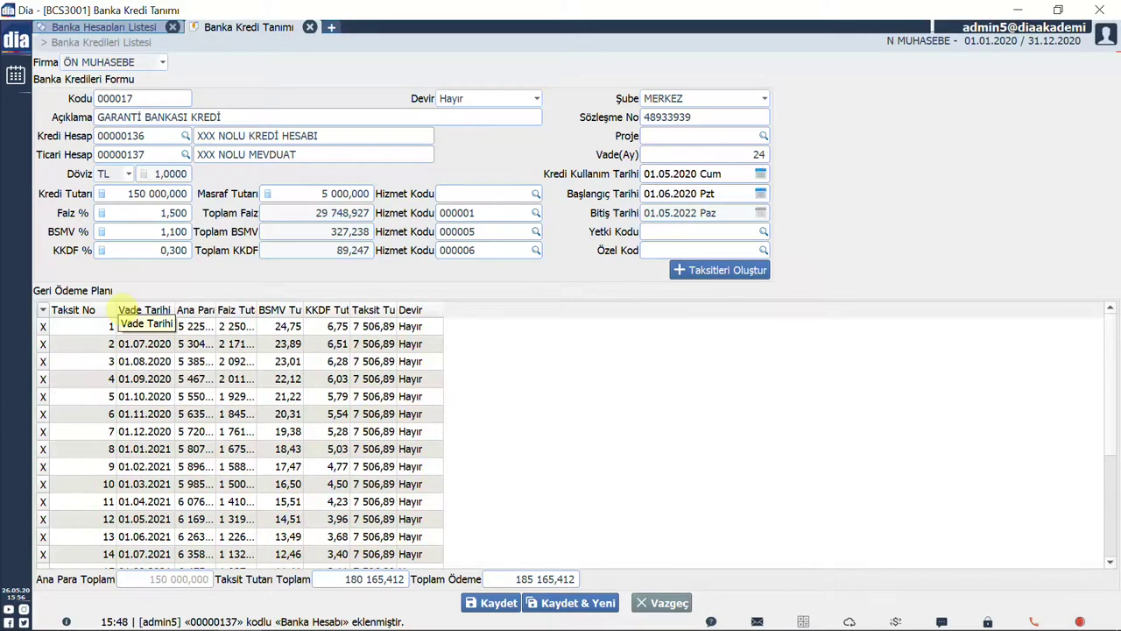
pyautogui.moveTo(175, 309); pyautogui.dragTo(361, 309)
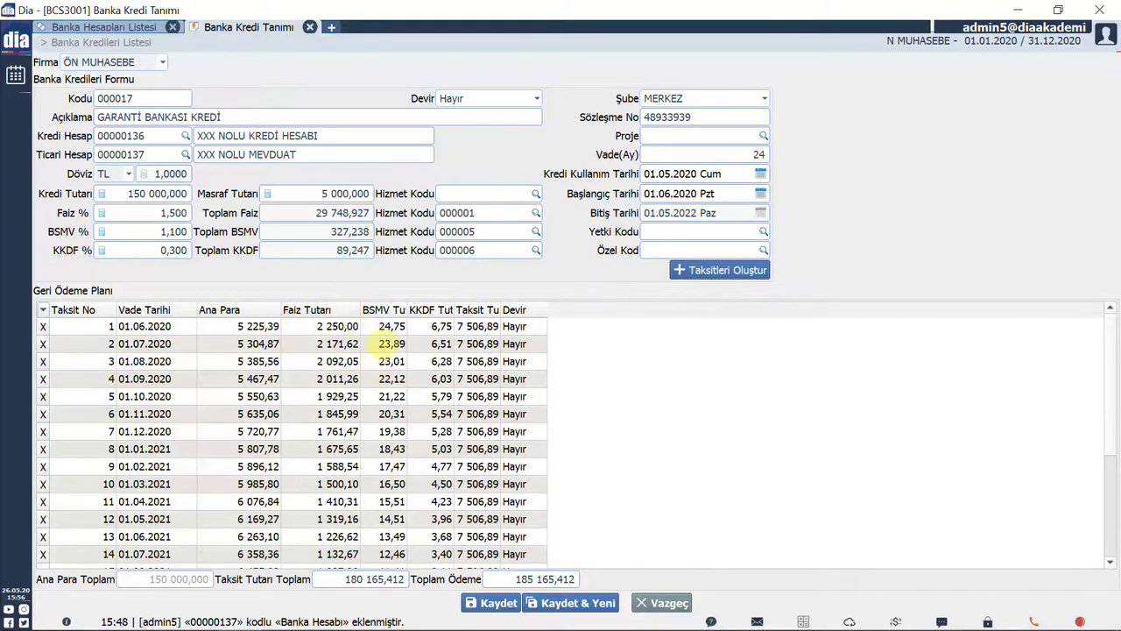
pyautogui.moveTo(408, 310); pyautogui.dragTo(511, 310)
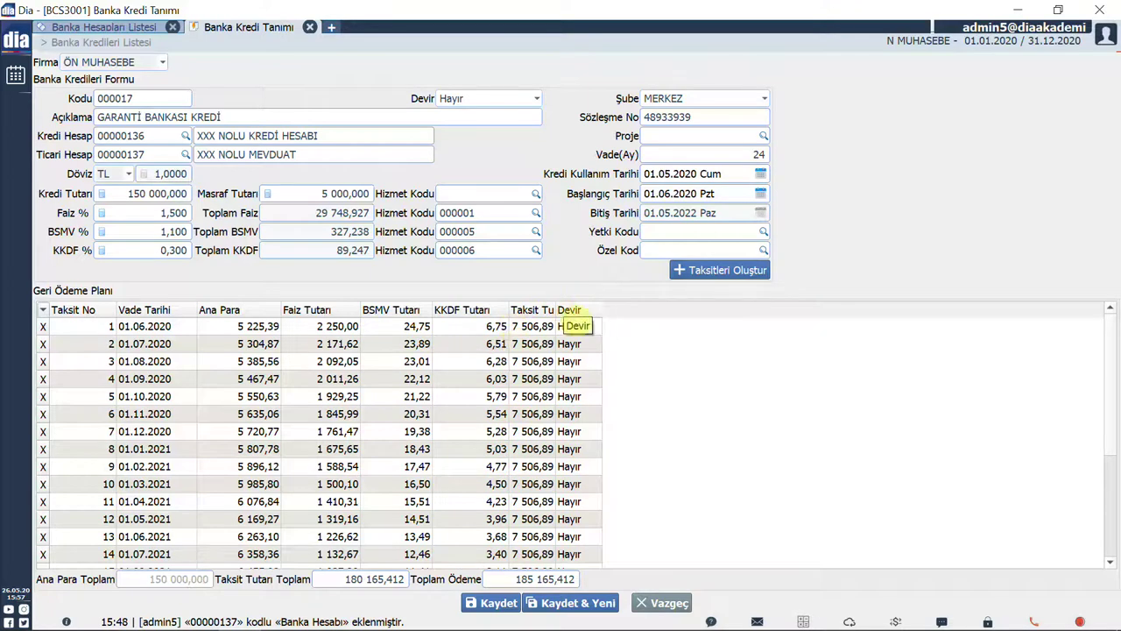
pyautogui.moveTo(555, 310); pyautogui.dragTo(606, 310)
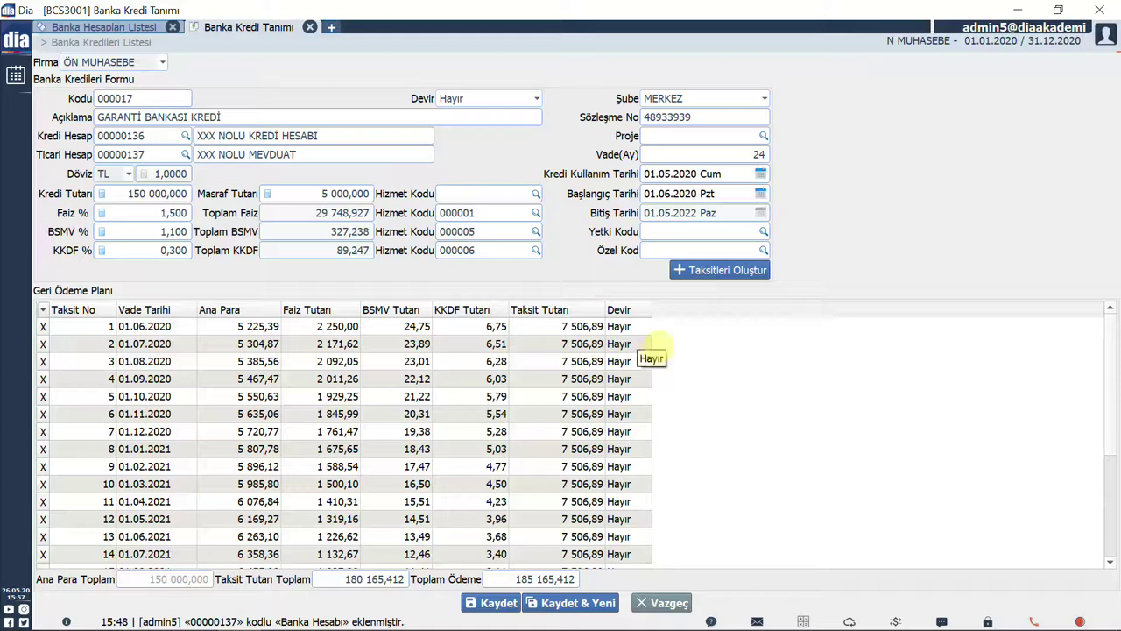
pyautogui.click(959, 493)
pyautogui.click(623, 326)
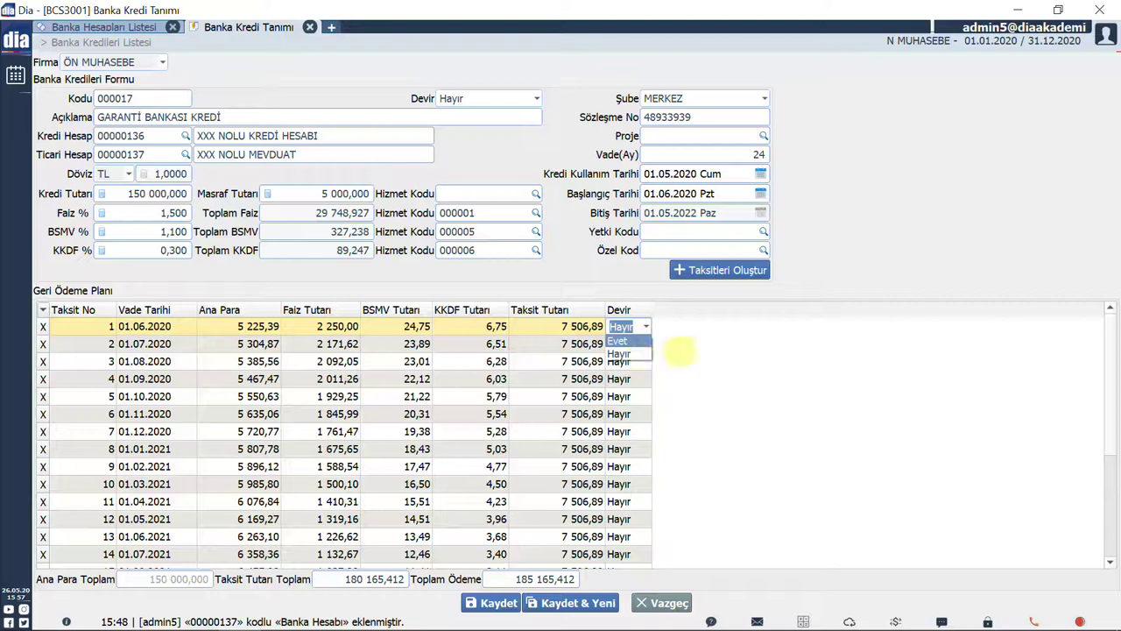
pyautogui.click(1007, 516)
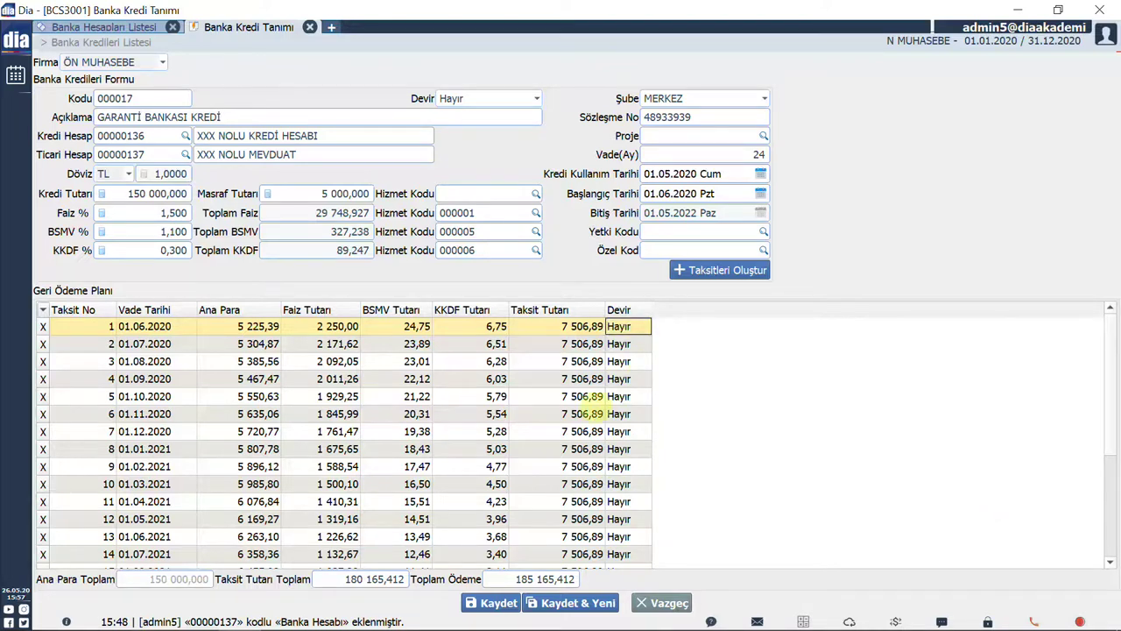
# Save credit 000017 and open its Taksitler (Detay) list with the Durum column widened.
pyautogui.click(491, 603)
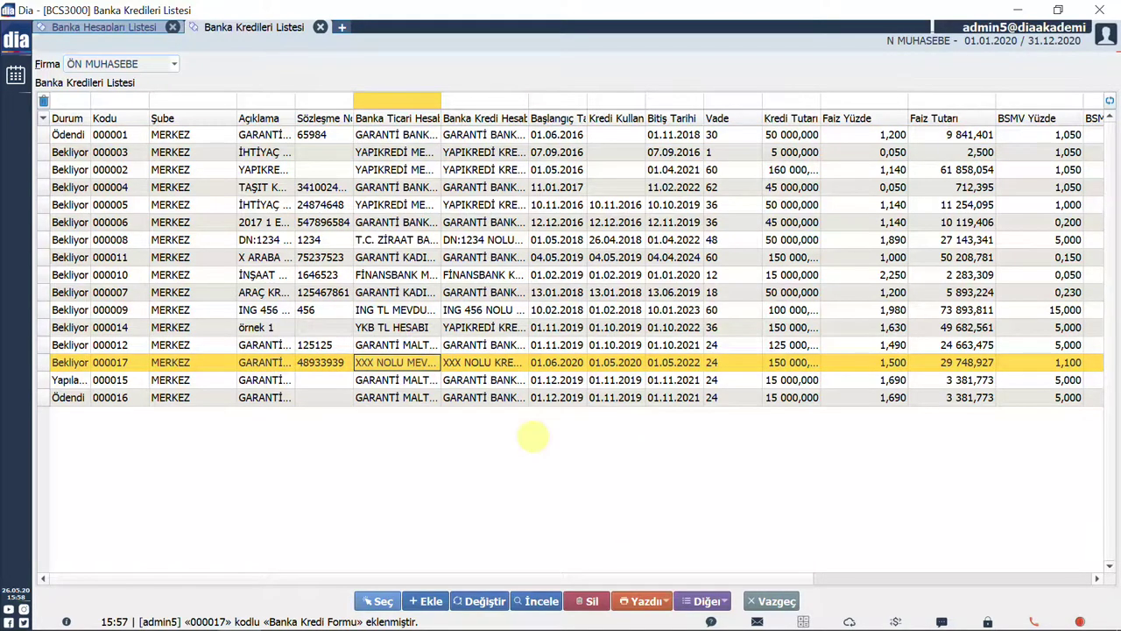
pyautogui.click(713, 599)
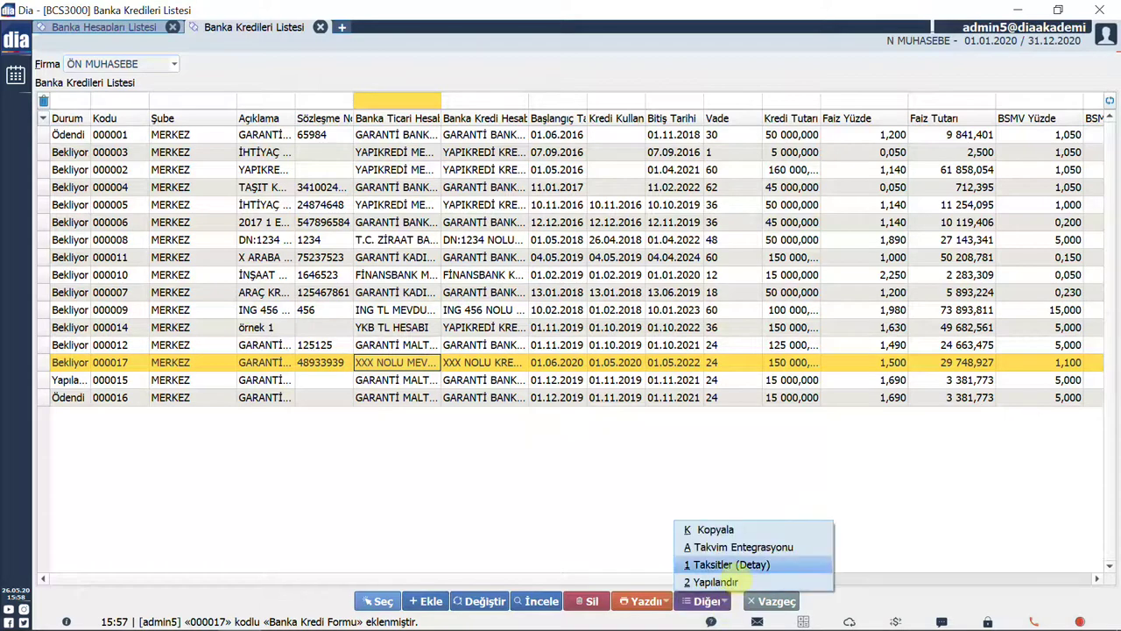
pyautogui.click(732, 565)
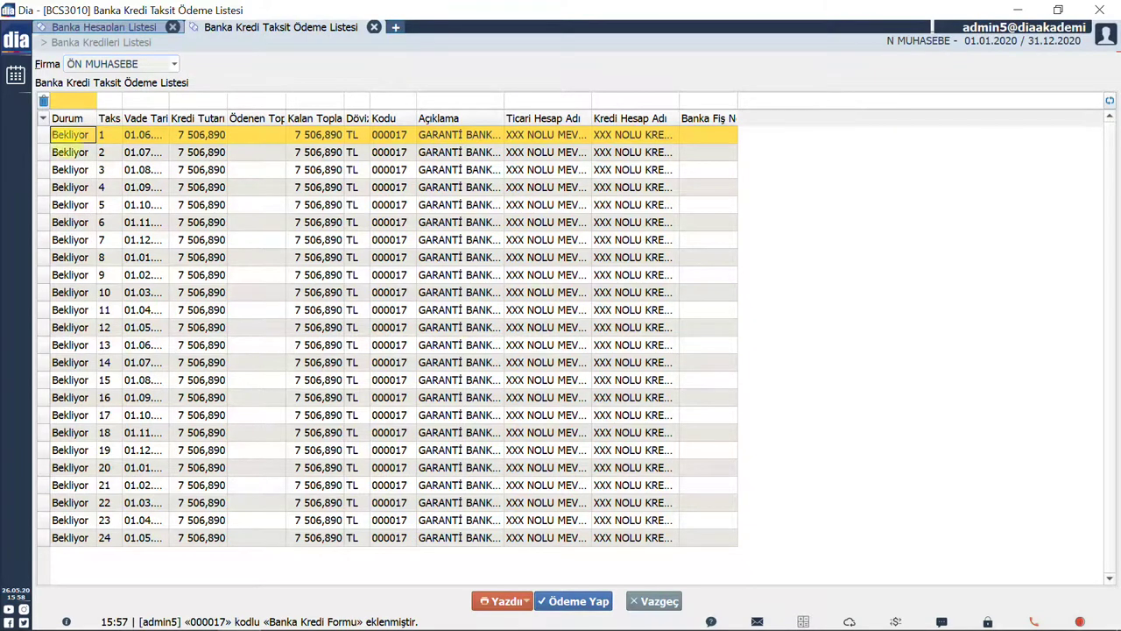
pyautogui.moveTo(97, 117); pyautogui.dragTo(125, 117)
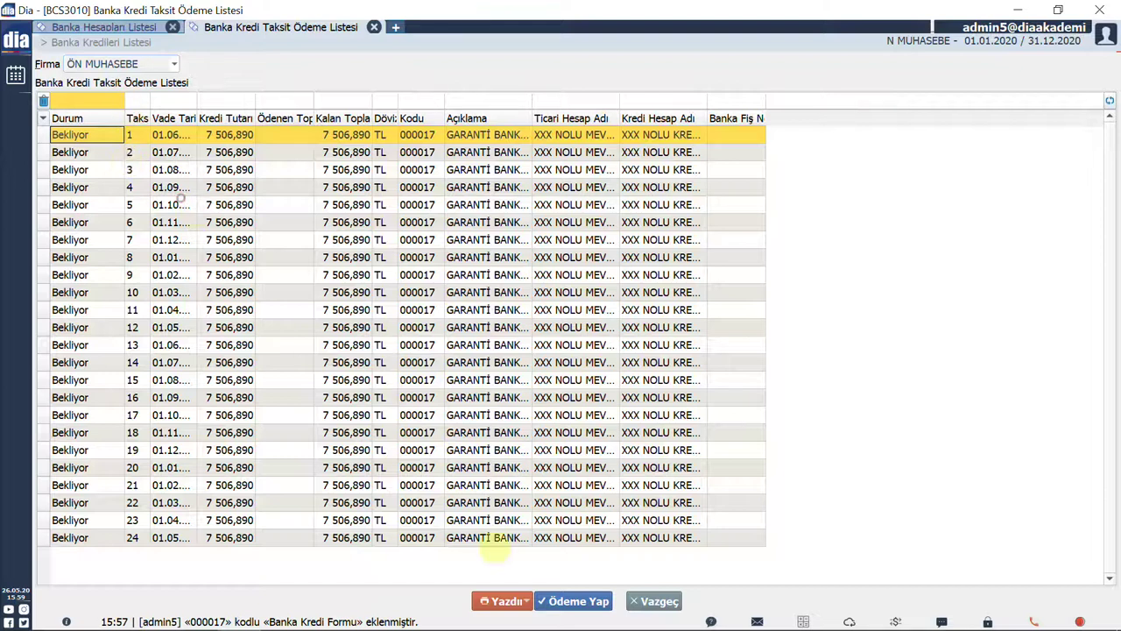
# Pay installment 1 with a bank voucher dated 26.05.2020, branch MERKEZ, USD reporting, and save it.
pyautogui.click(585, 604)
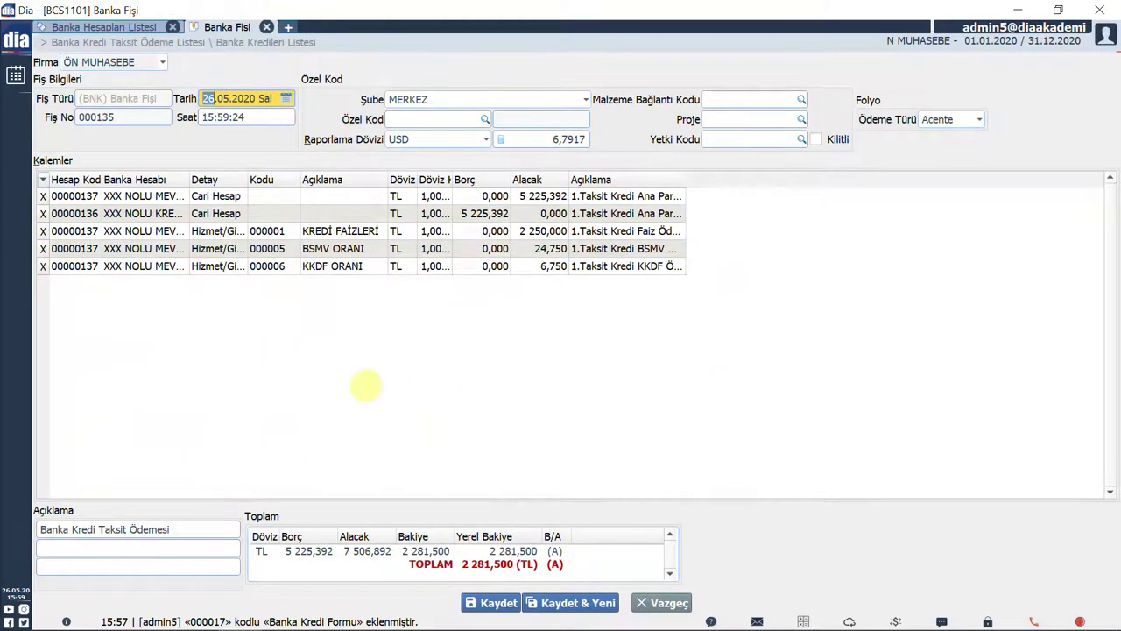
pyautogui.click(366, 385)
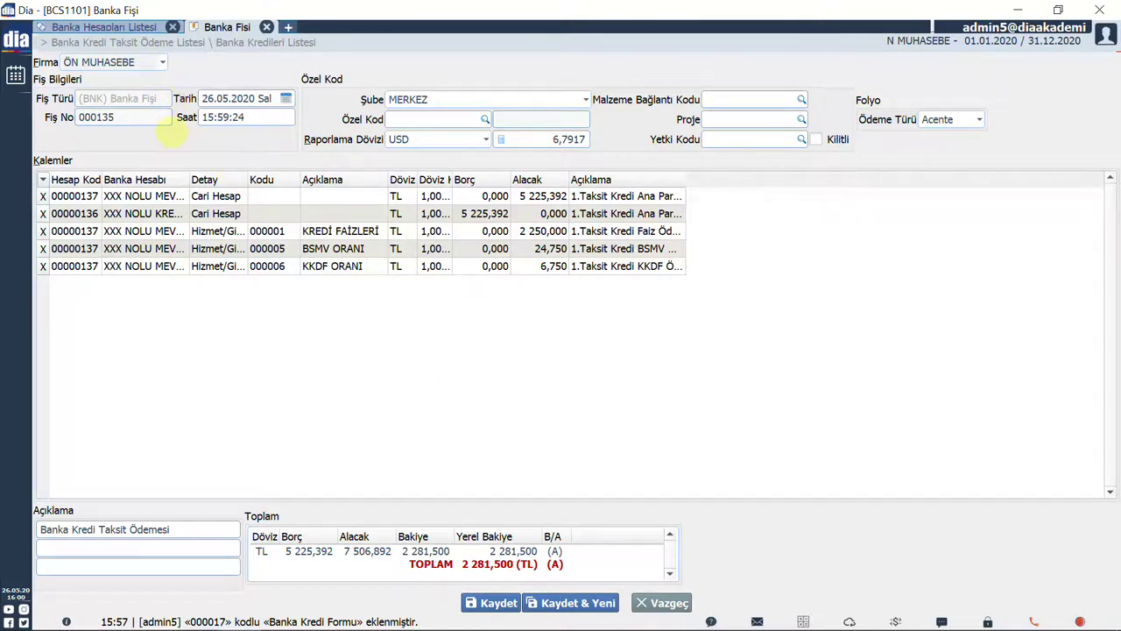
pyautogui.click(287, 99)
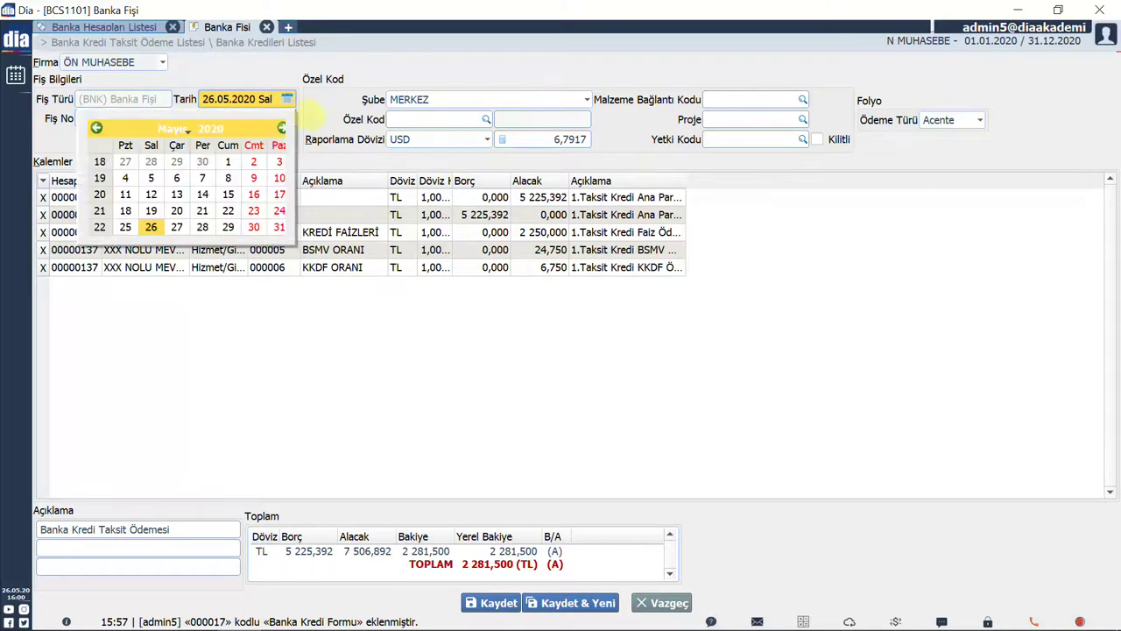
pyautogui.press('Escape')
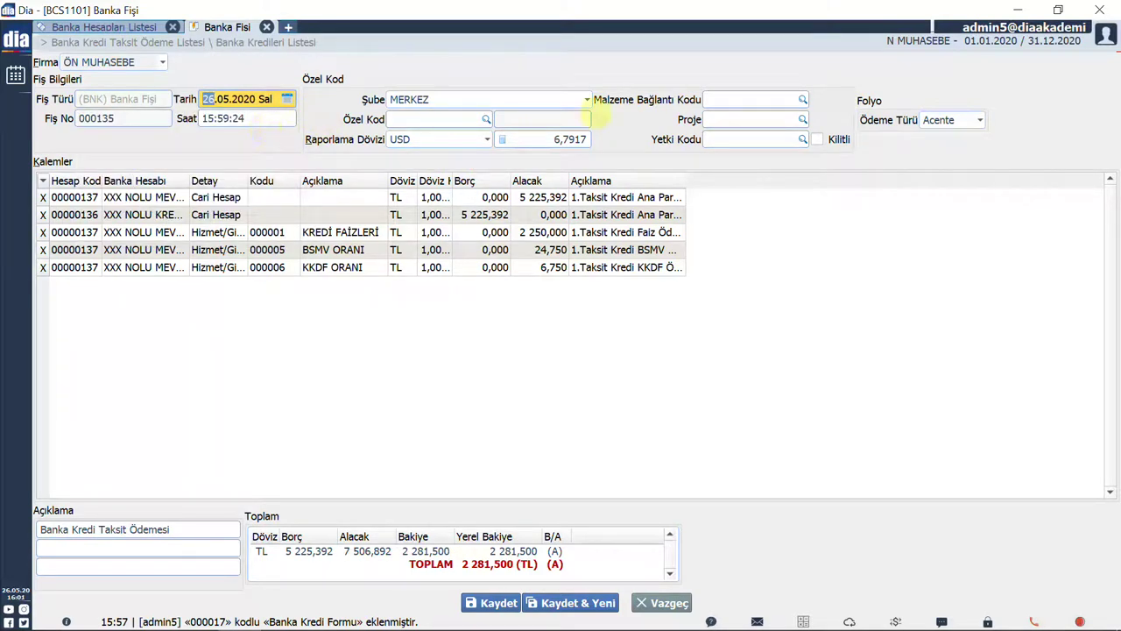
pyautogui.click(590, 100)
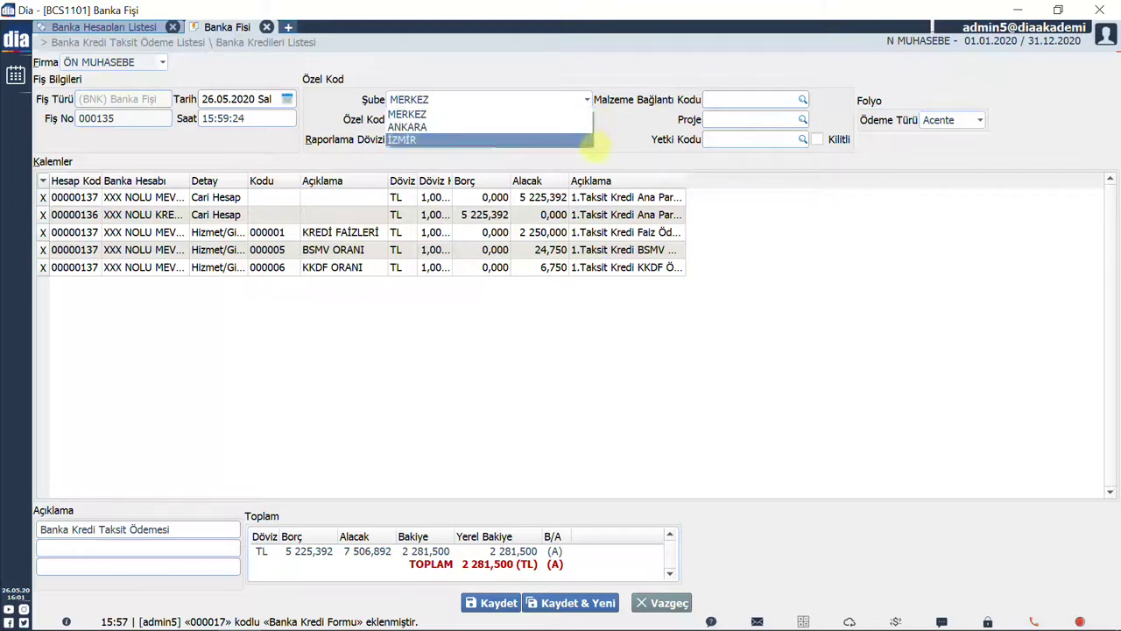
pyautogui.press('Escape')
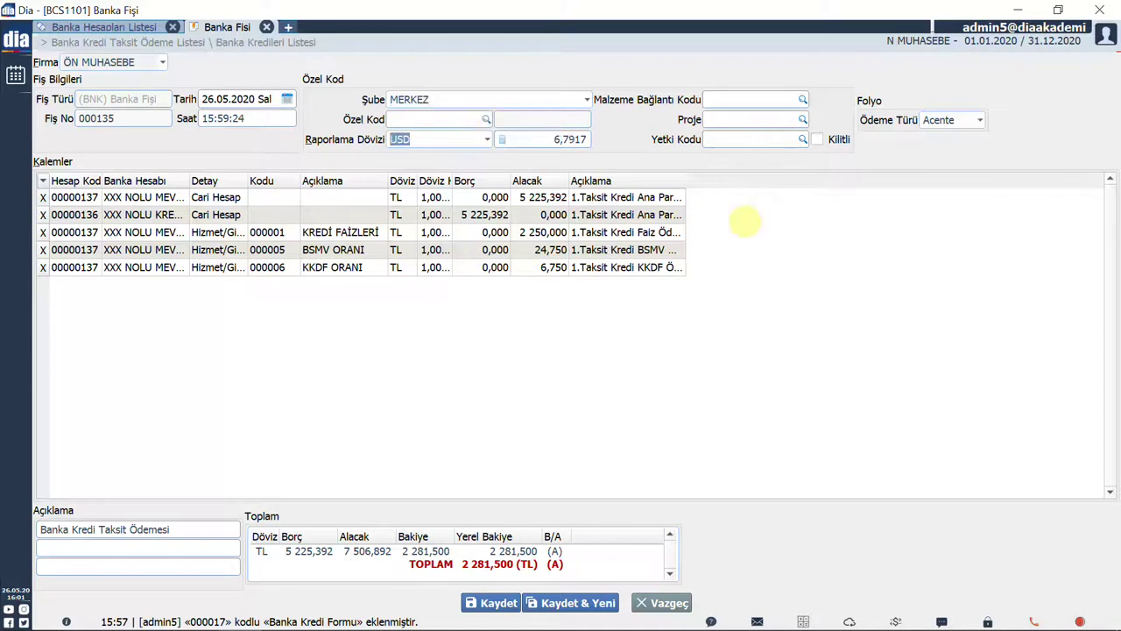
pyautogui.click(487, 139)
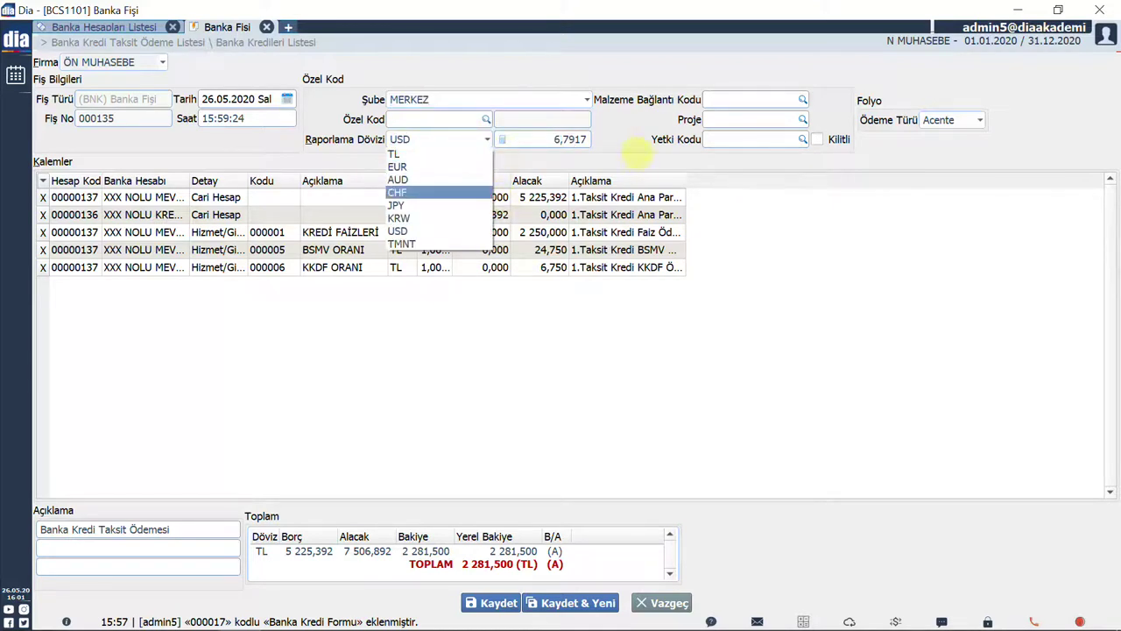
pyautogui.click(529, 194)
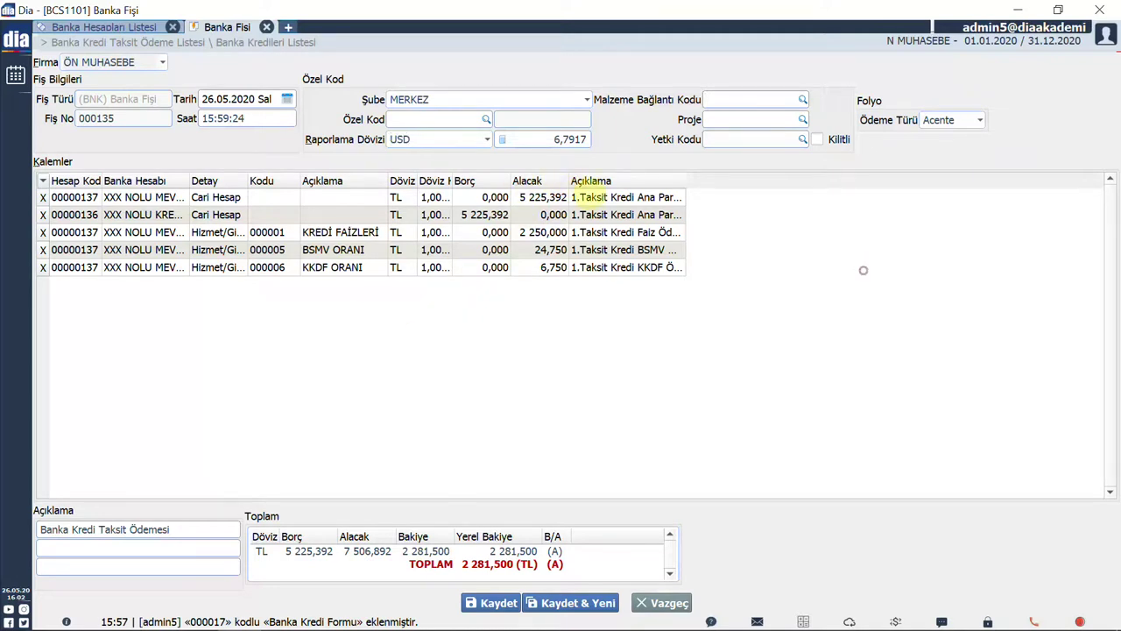
pyautogui.moveTo(577, 180); pyautogui.dragTo(622, 180)
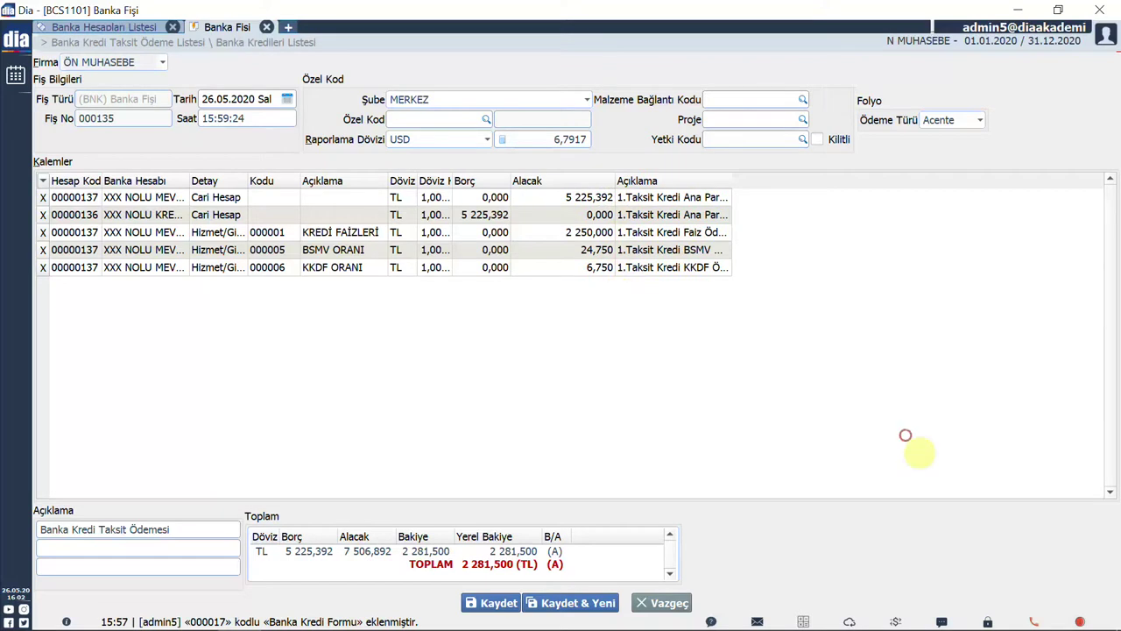
pyautogui.click(504, 608)
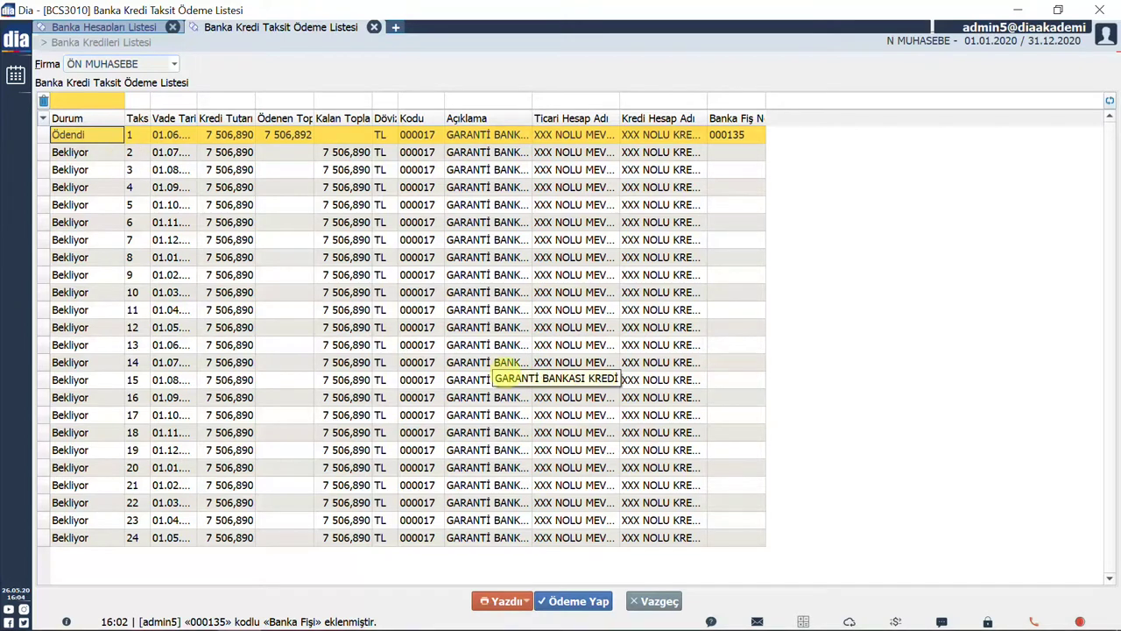
# Open Hizmet Listesi via a 'hizmet' search and calculate balances, showing KREDİ FAİZLERİ totalling 8 249,231.
pyautogui.hotkey('ctrl', 't')
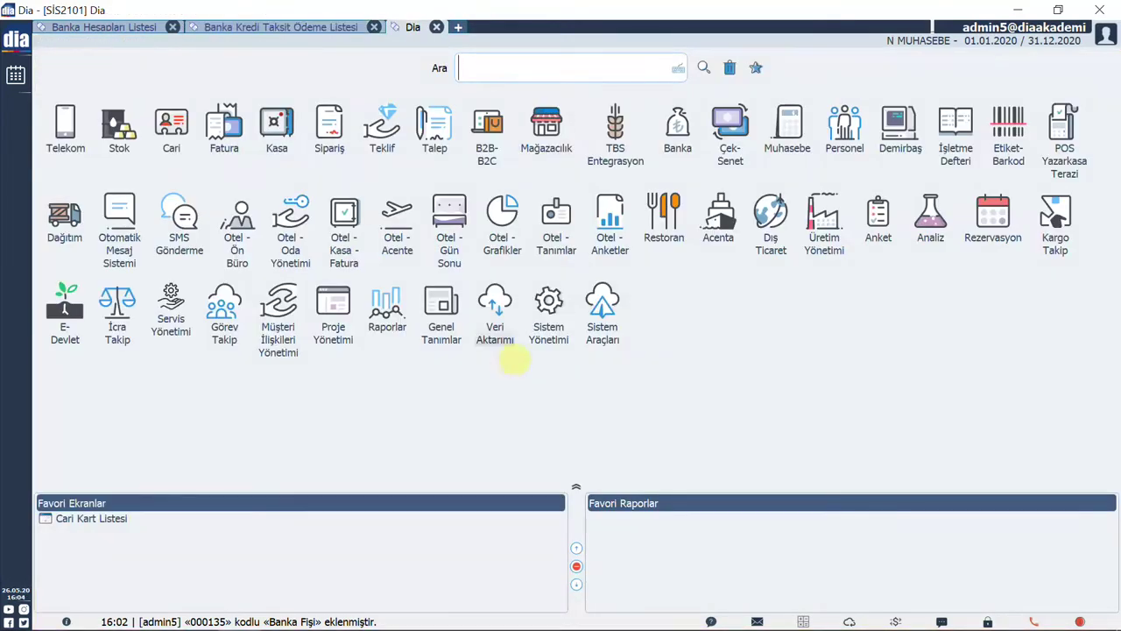
pyautogui.write('hiz')
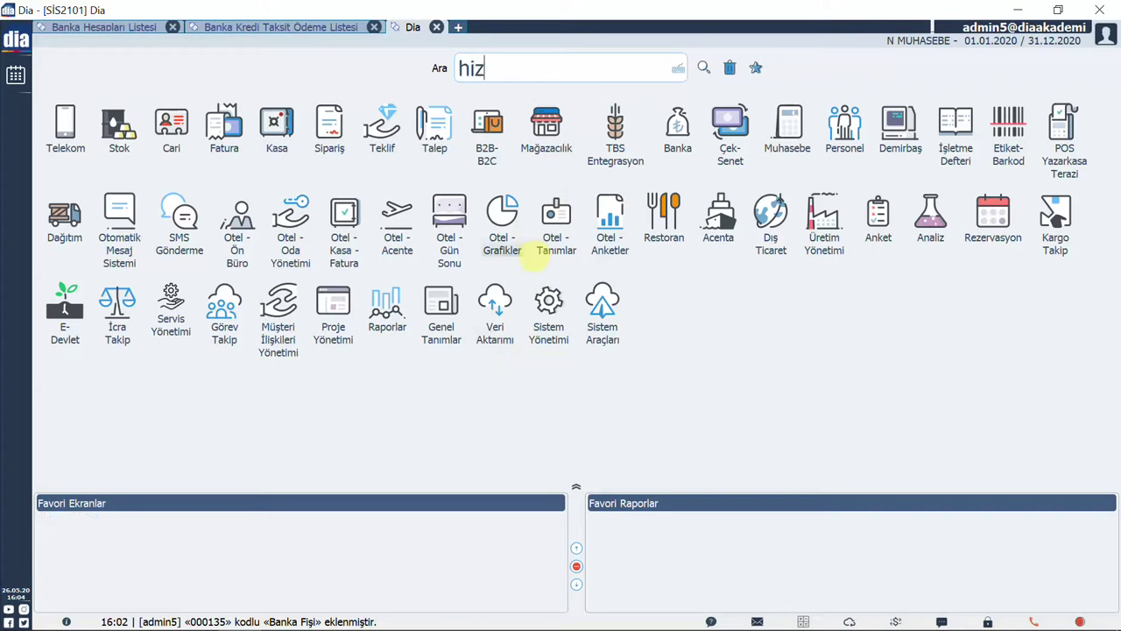
pyautogui.write('met')
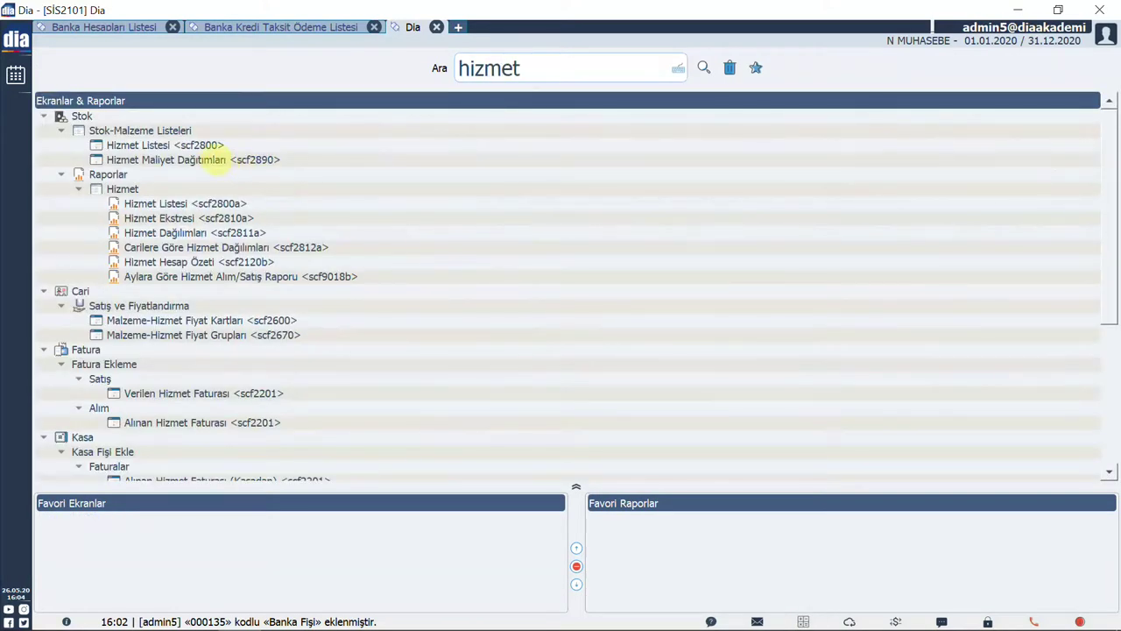
pyautogui.doubleClick(197, 145)
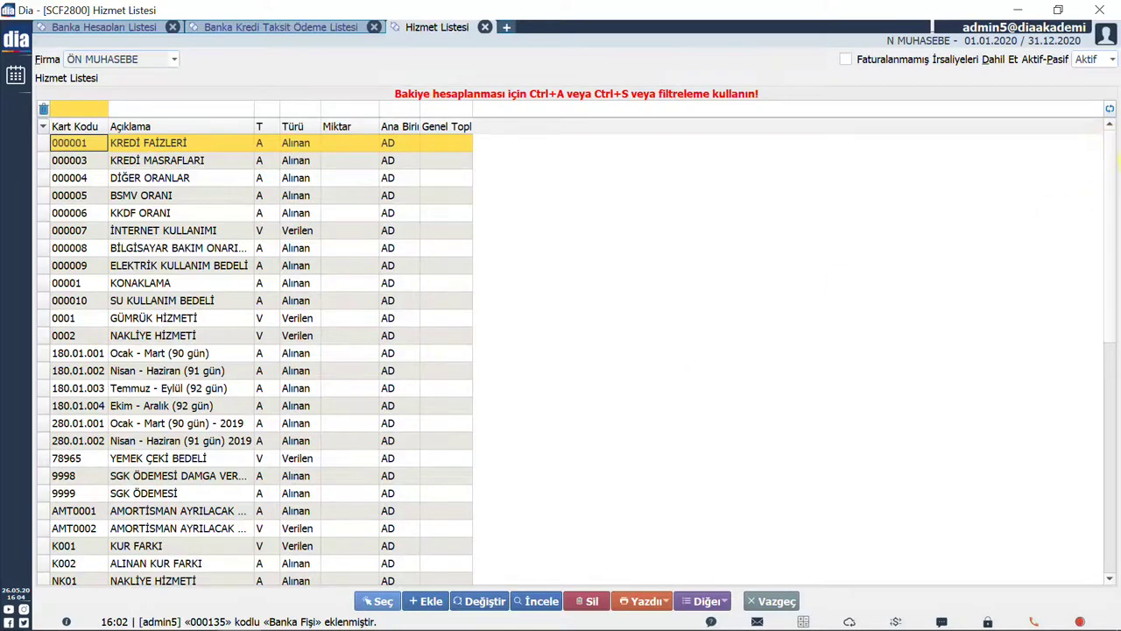
pyautogui.hotkey('ctrl', 'a')
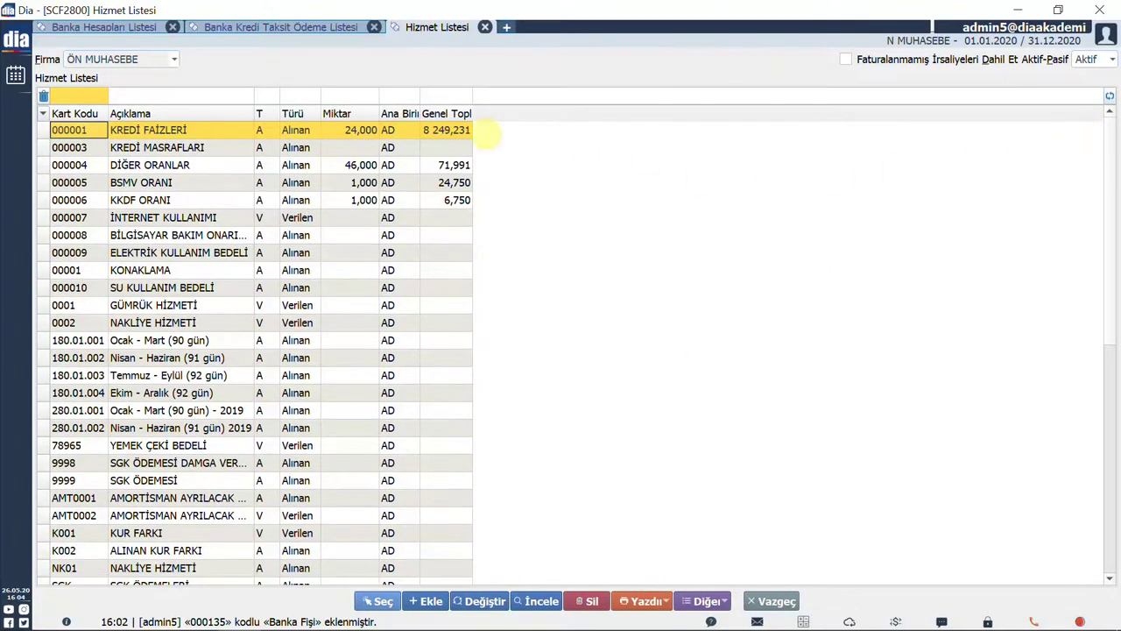